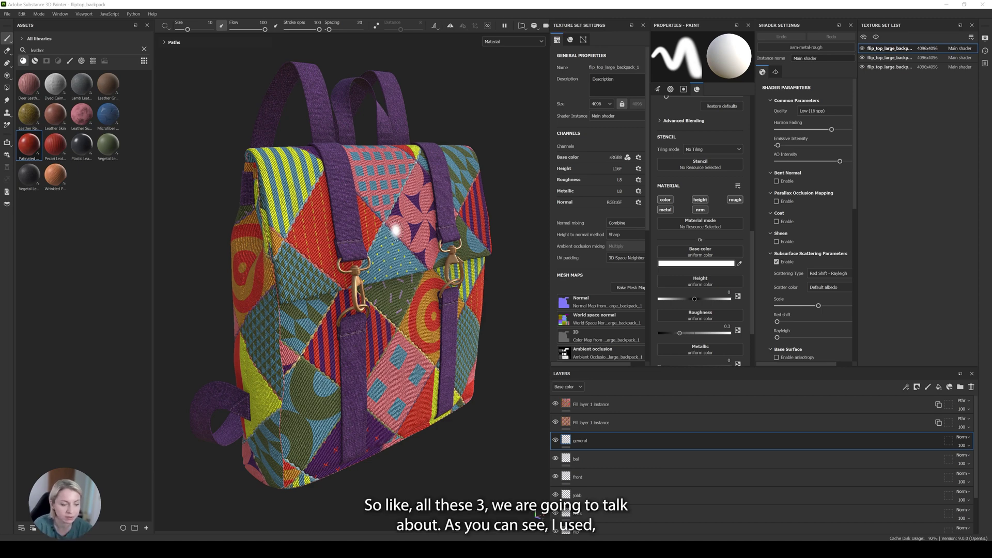
Examine the patchwork fabric and its stitching on the backpack's side and front
{"action": "left_click_drag", "start_coordinate": [321, 292], "coordinate": [412, 290], "text": "alt"}
{"action": "scroll", "coordinate": [281, 317], "scroll_direction": "up", "scroll_amount": 5}
{"action": "scroll", "coordinate": [307, 297], "scroll_direction": "down", "scroll_amount": 3}
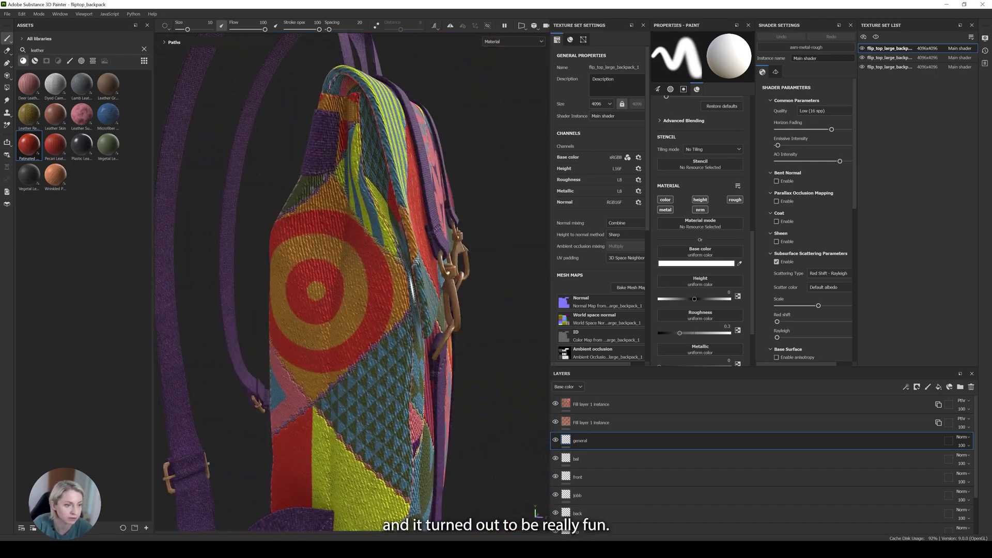
{"action": "scroll", "coordinate": [412, 290], "scroll_direction": "down", "scroll_amount": 2}
{"action": "scroll", "coordinate": [412, 289], "scroll_direction": "up", "scroll_amount": 2}
{"action": "scroll", "coordinate": [412, 289], "scroll_direction": "down", "scroll_amount": 2}
{"action": "left_click_drag", "start_coordinate": [465, 315], "coordinate": [412, 337], "text": "alt"}
{"action": "middle_click_drag", "start_coordinate": [412, 336], "coordinate": [346, 299], "text": "alt"}
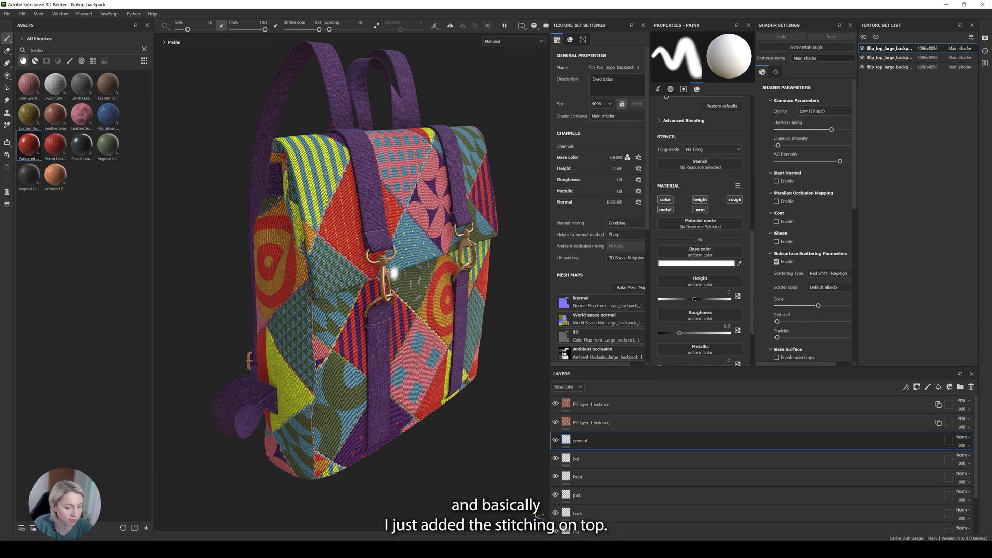
Hide the Untitled_material layer and both Fill layer 1 instance layers to isolate the stitches on the backpack
{"action": "scroll", "coordinate": [589, 475], "scroll_direction": "down", "scroll_amount": 2}
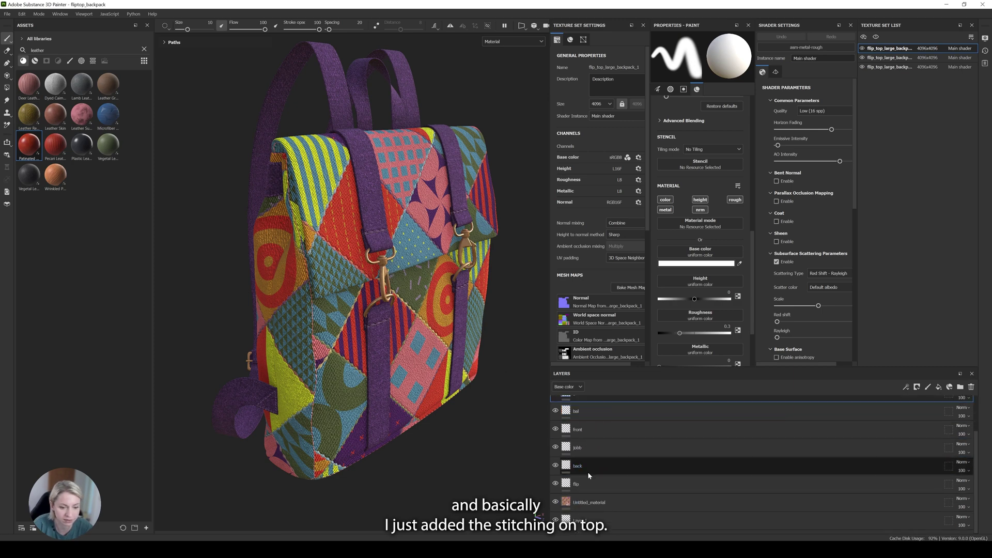
{"action": "left_click", "coordinate": [555, 502]}
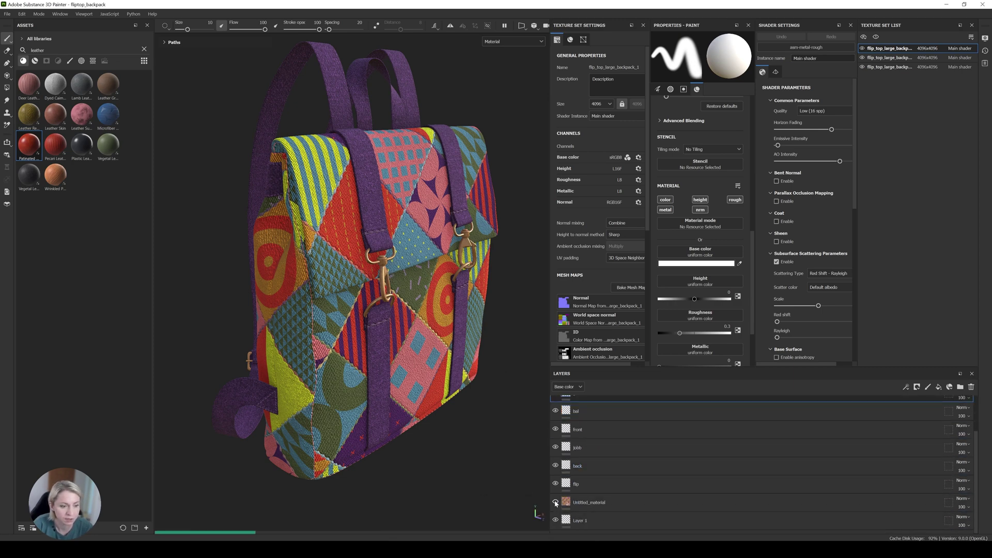
{"action": "scroll", "coordinate": [578, 494], "scroll_direction": "up", "scroll_amount": 3}
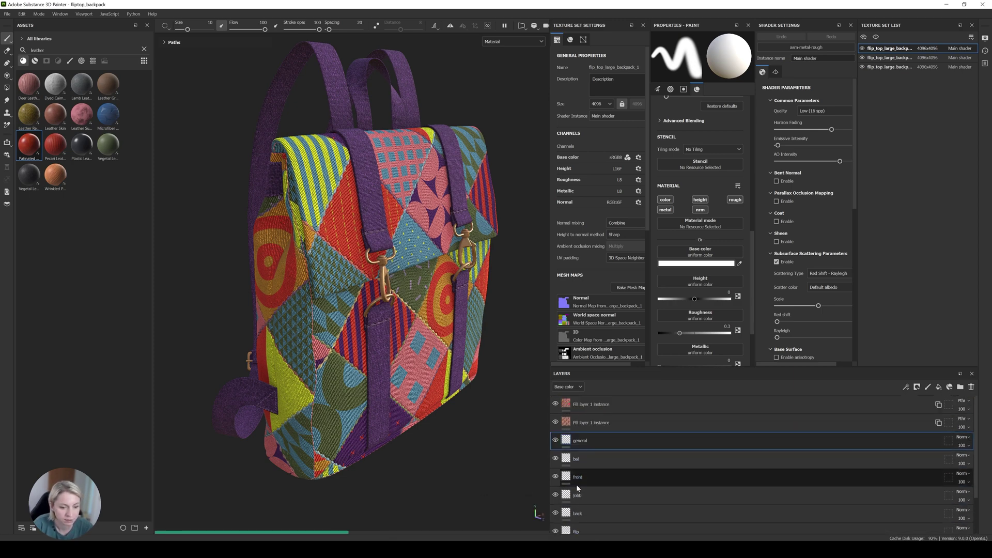
{"action": "left_click", "coordinate": [555, 404]}
{"action": "scroll", "coordinate": [355, 264], "scroll_direction": "up", "scroll_amount": 6}
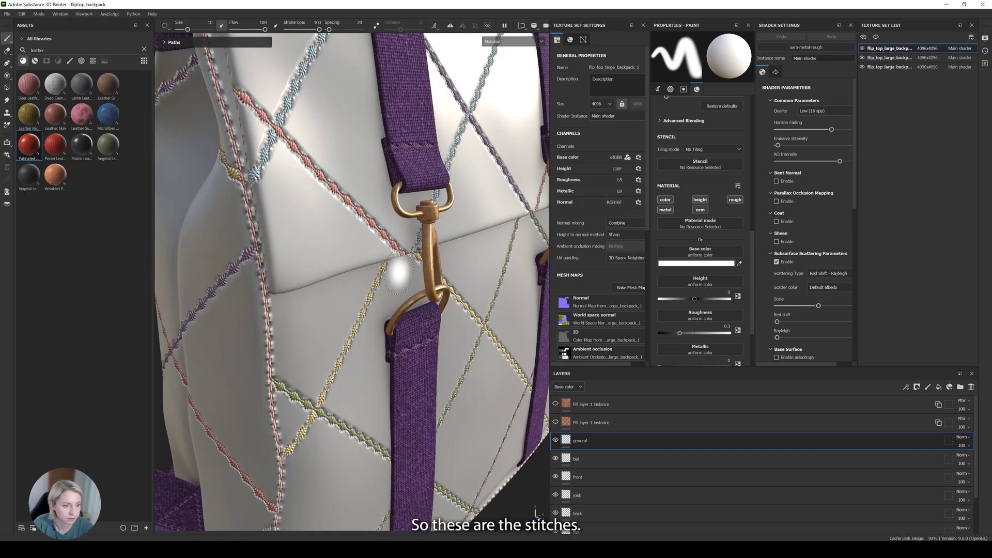
{"action": "scroll", "coordinate": [355, 264], "scroll_direction": "down", "scroll_amount": 8}
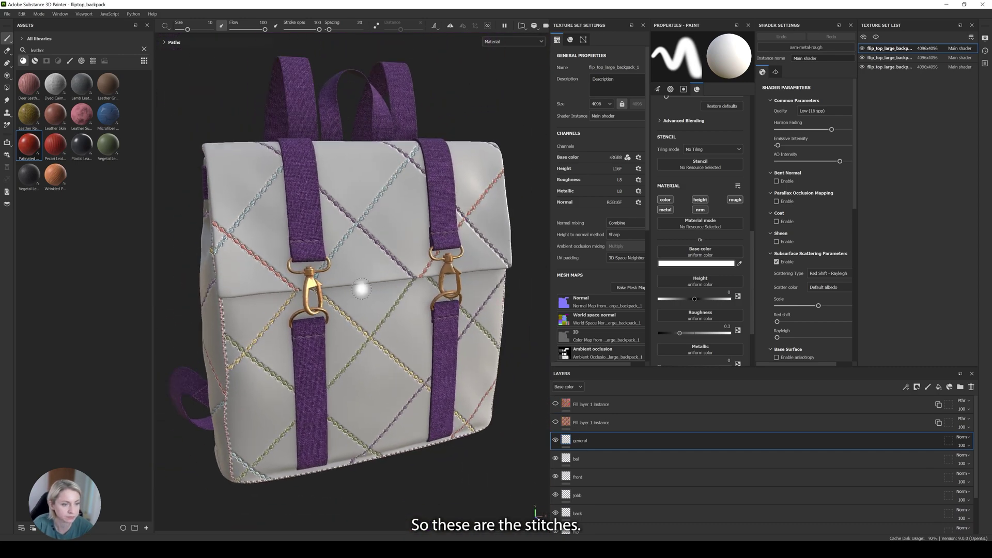
{"action": "left_click_drag", "start_coordinate": [381, 286], "coordinate": [421, 347], "text": "alt"}
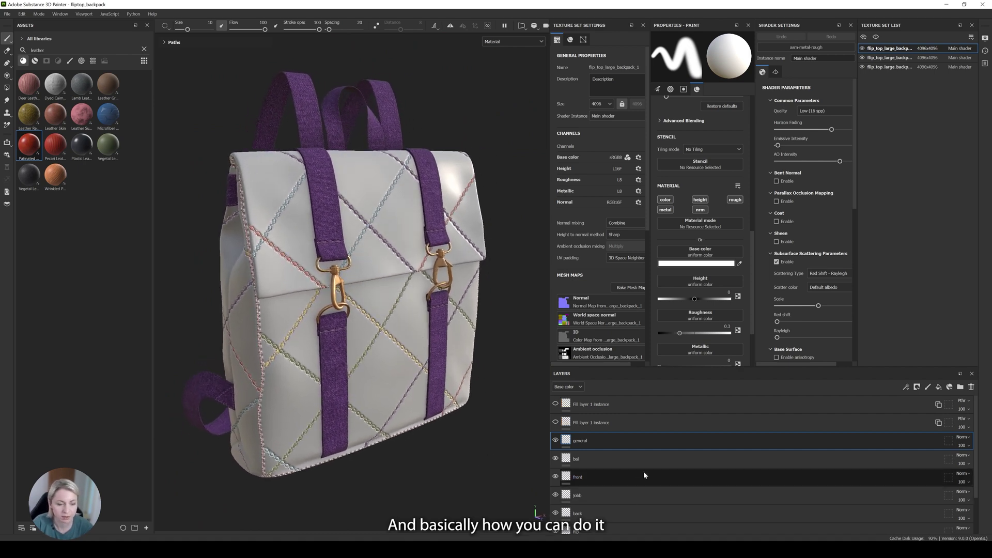
Add a new paint layer above the general layer and choose the Topstitching brush from the brush library
{"action": "left_click", "coordinate": [929, 388]}
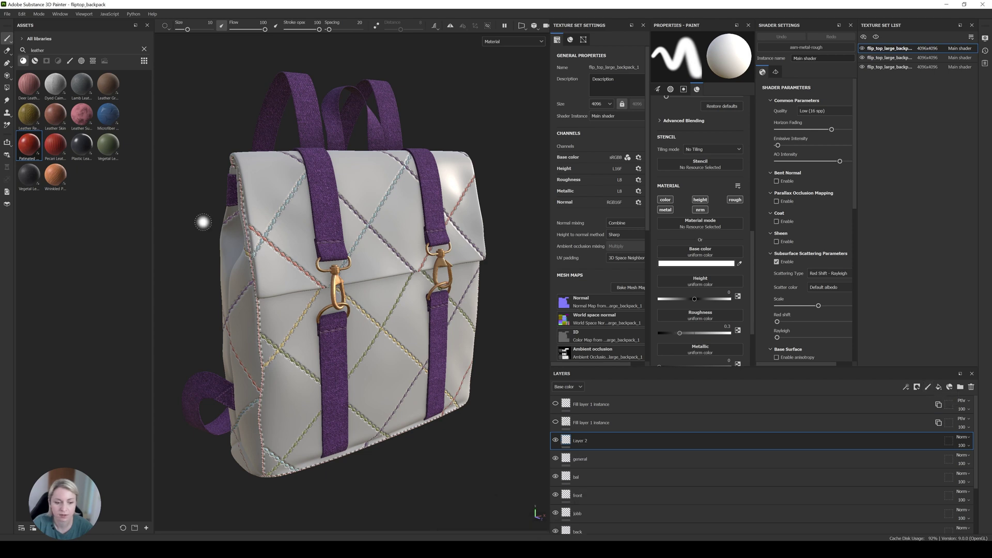
{"action": "left_click", "coordinate": [71, 61]}
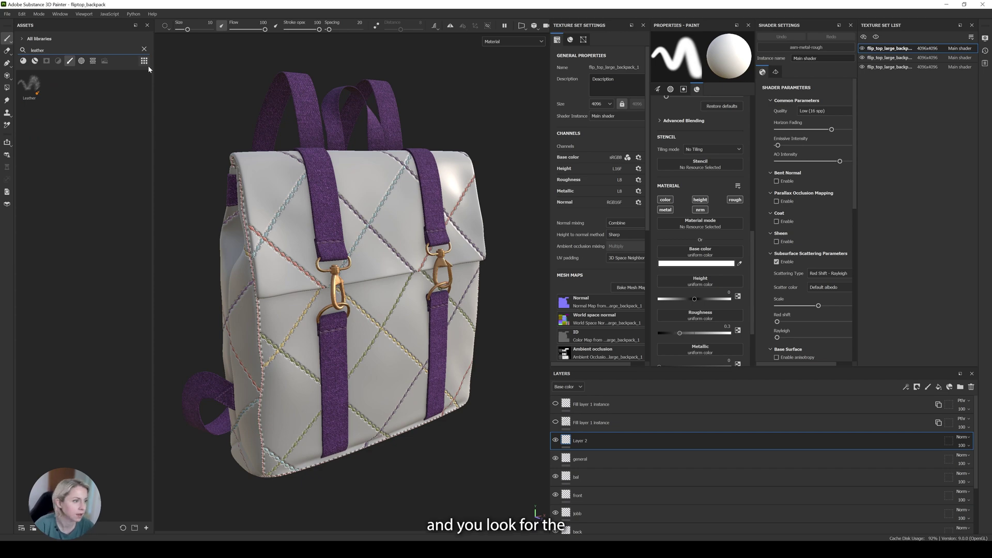
{"action": "left_click", "coordinate": [143, 49]}
{"action": "scroll", "coordinate": [106, 361], "scroll_direction": "down", "scroll_amount": 10}
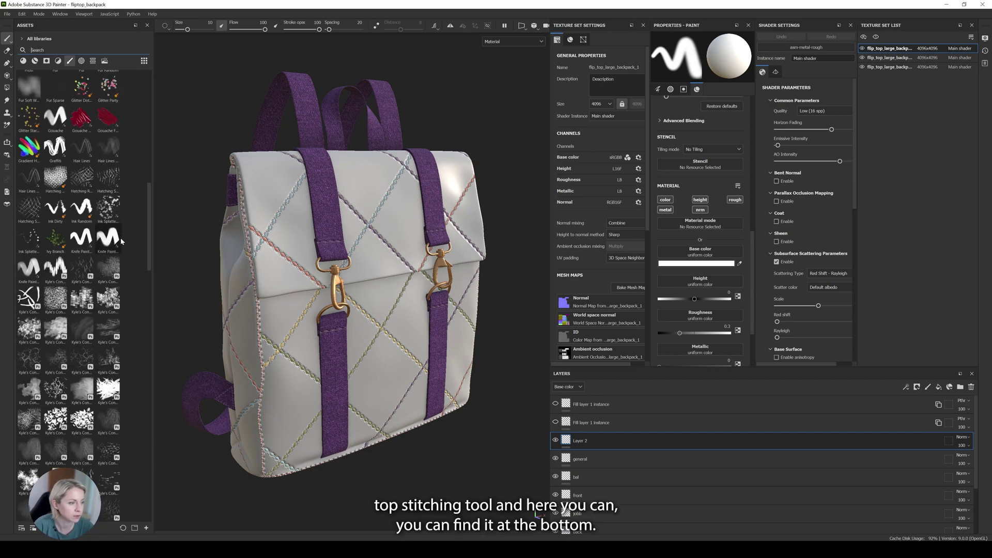
{"action": "scroll", "coordinate": [82, 351], "scroll_direction": "down", "scroll_amount": 1}
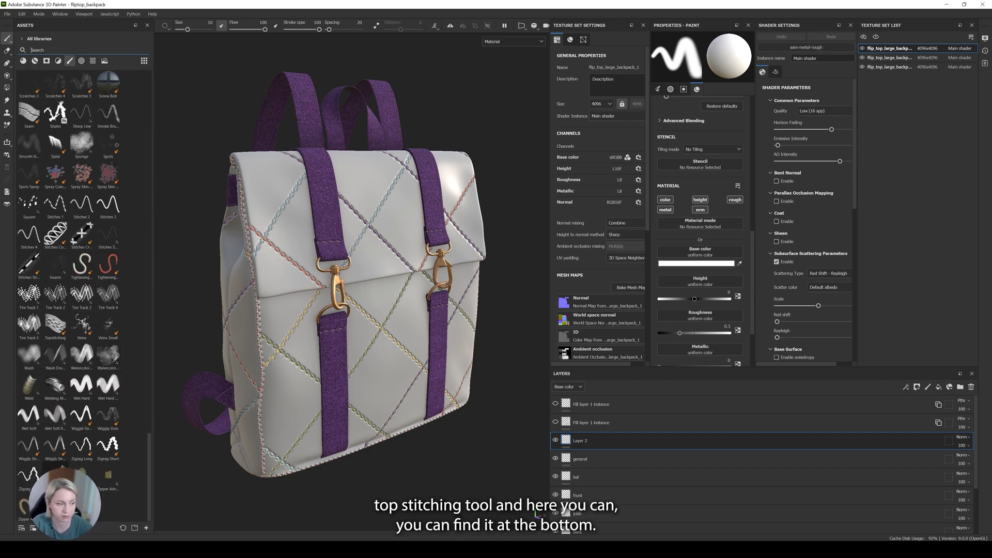
{"action": "left_click", "coordinate": [55, 327]}
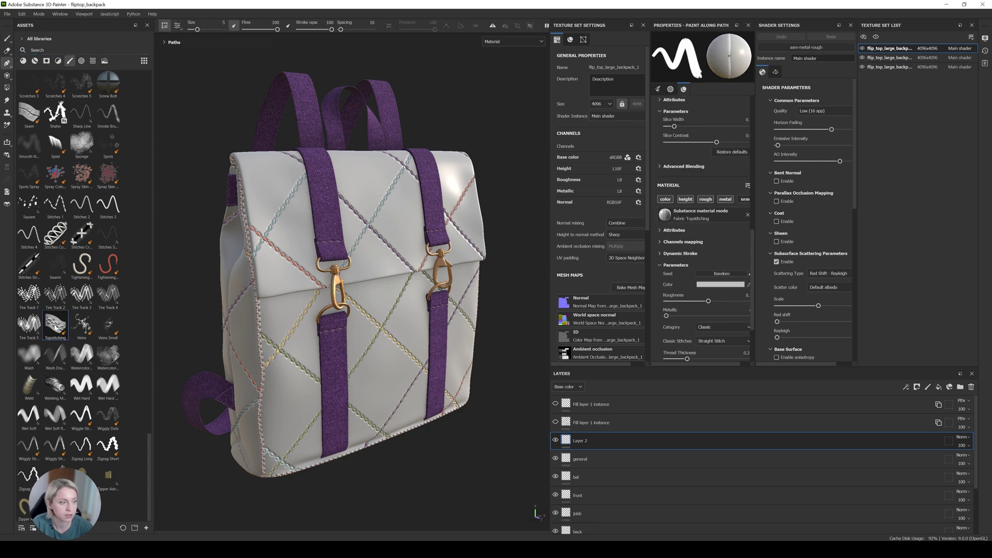
Draw a curved topstitching path down the flap, between its edge seam and the light blue diagonal stitching
{"action": "scroll", "coordinate": [340, 279], "scroll_direction": "up", "scroll_amount": 5}
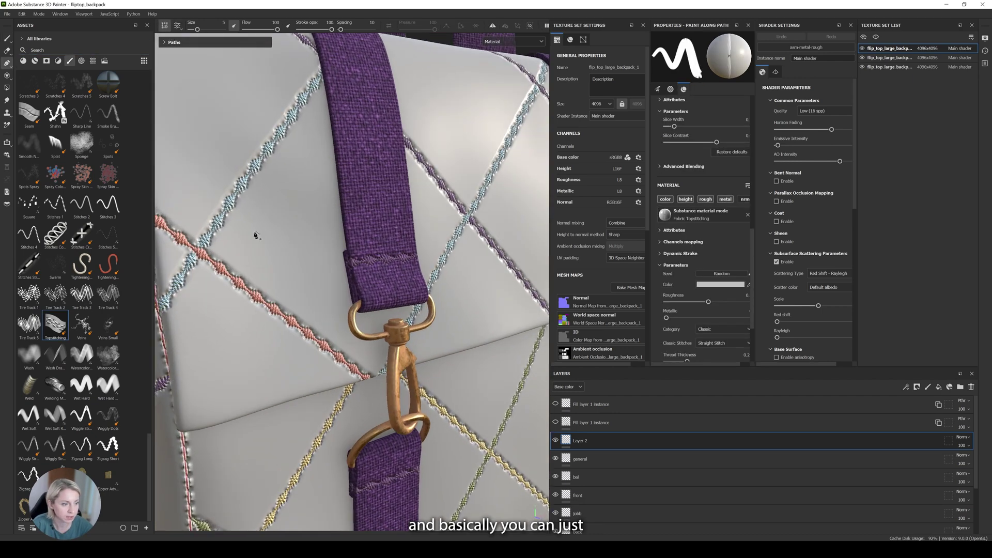
{"action": "left_click_drag", "start_coordinate": [249, 194], "coordinate": [299, 327], "text": "alt"}
{"action": "left_click", "coordinate": [310, 340]}
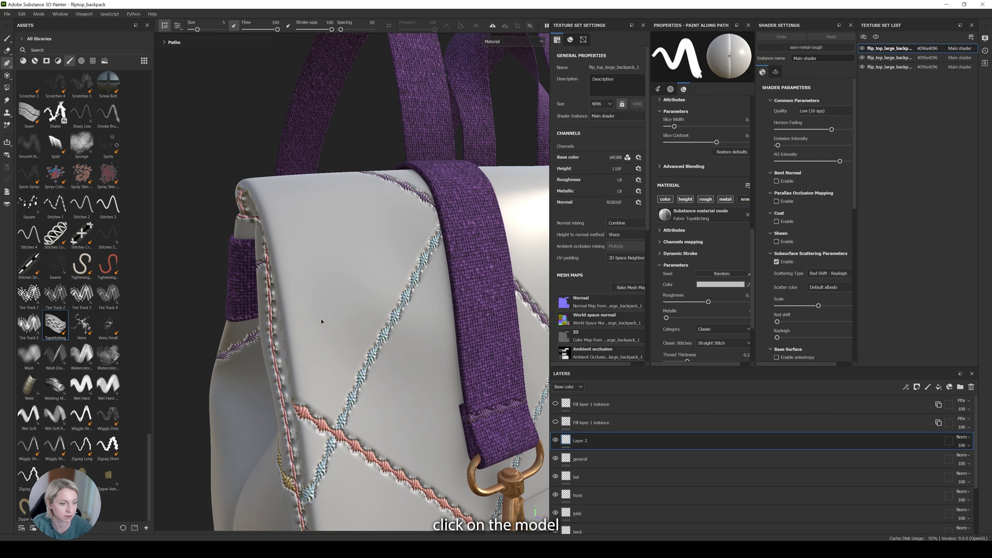
{"action": "left_click", "coordinate": [327, 313]}
{"action": "left_click", "coordinate": [335, 305]}
{"action": "left_click", "coordinate": [284, 195]}
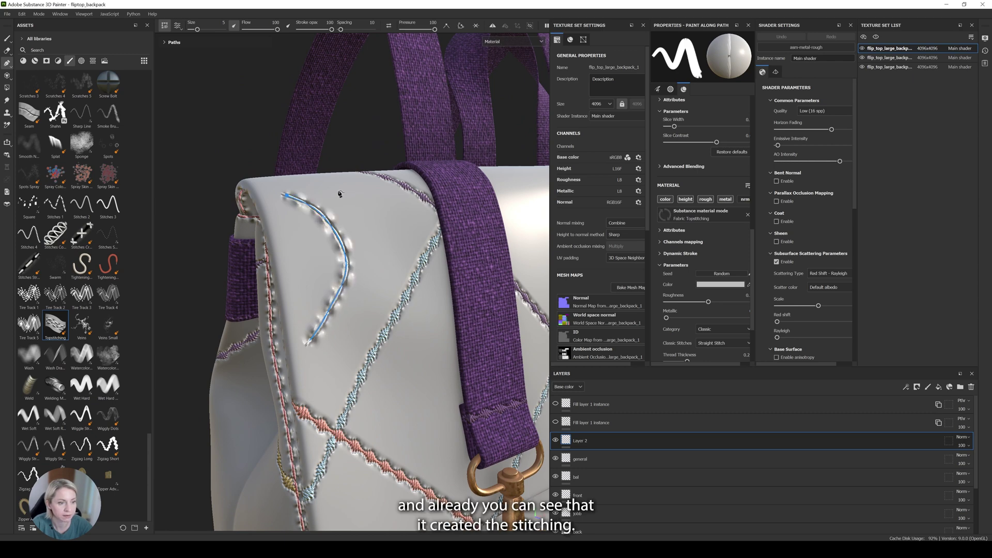
Turn the path's Normals, Tangents and Path direction display on and back off, keeping the path width at Medium
{"action": "scroll", "coordinate": [340, 267], "scroll_direction": "up", "scroll_amount": 3}
{"action": "left_click_drag", "start_coordinate": [322, 255], "coordinate": [328, 275], "text": "alt"}
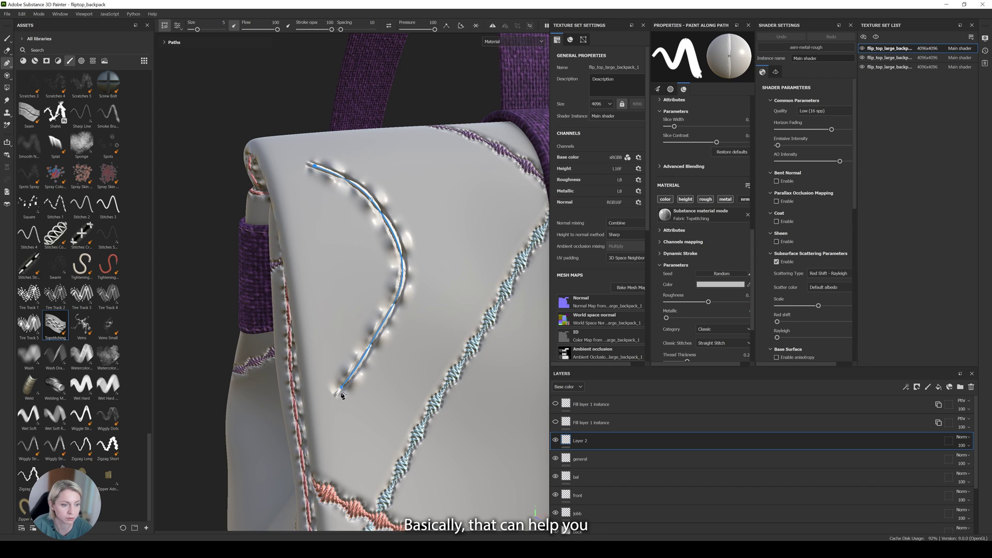
{"action": "left_click", "coordinate": [178, 26]}
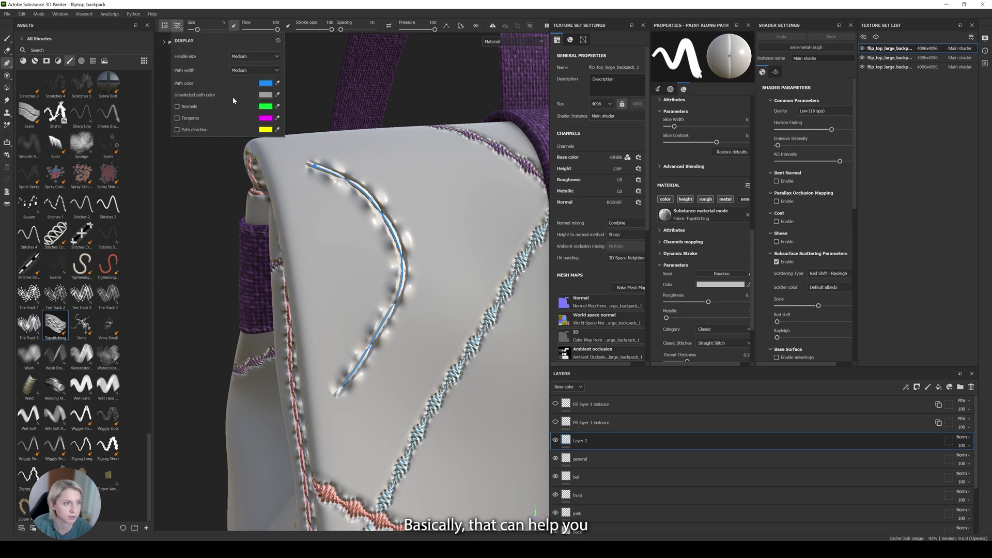
{"action": "left_click", "coordinate": [253, 71]}
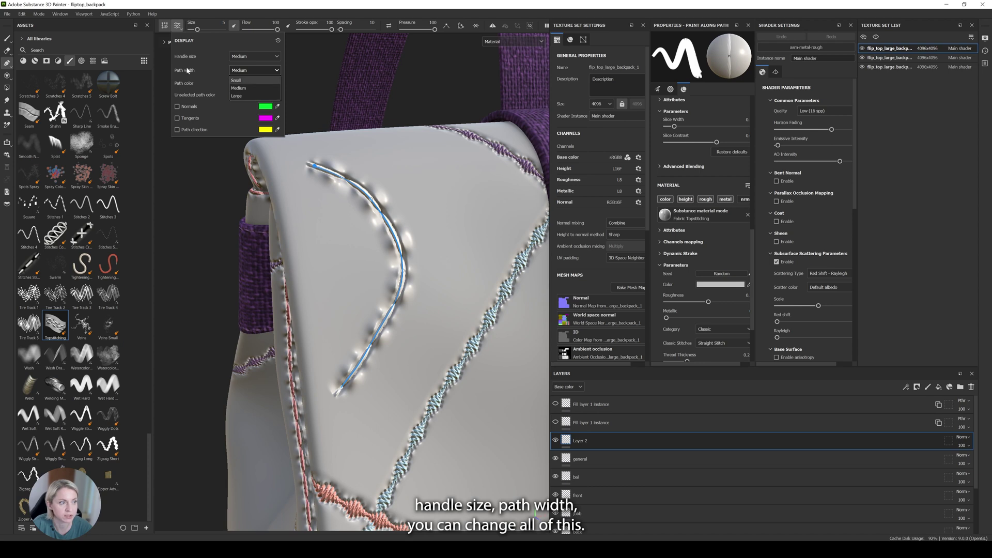
{"action": "left_click", "coordinate": [208, 83]}
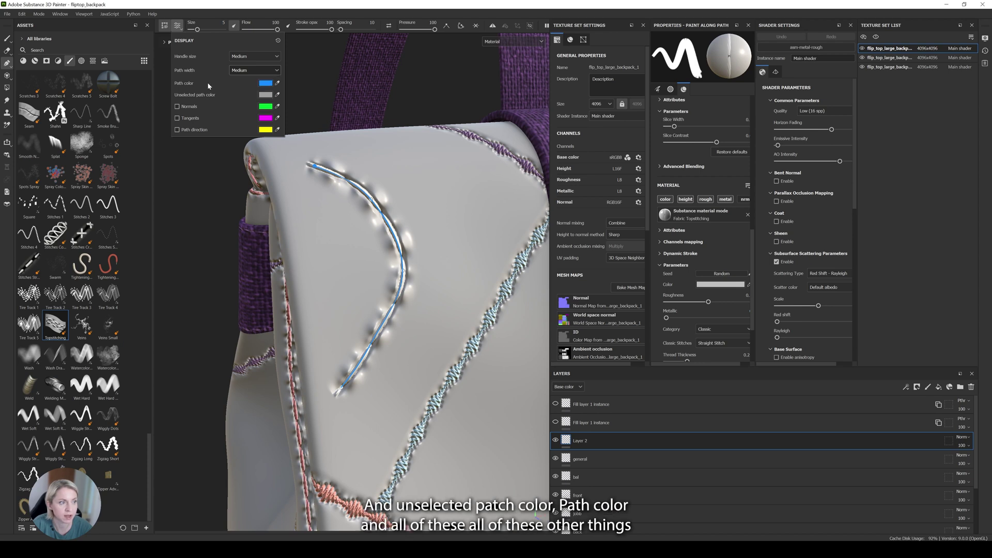
{"action": "left_click", "coordinate": [178, 119]}
{"action": "left_click", "coordinate": [178, 130]}
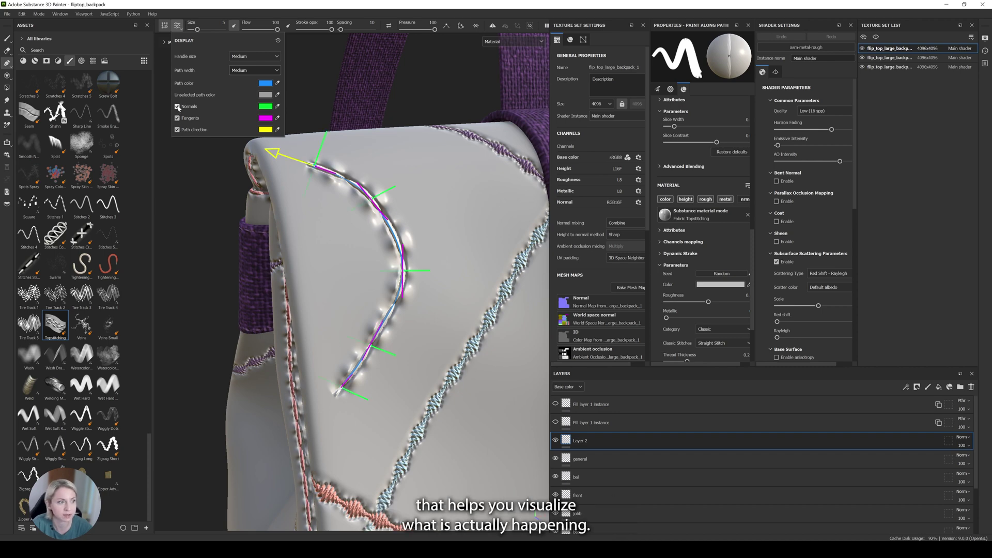
{"action": "left_click", "coordinate": [177, 107]}
{"action": "left_click", "coordinate": [177, 118]}
{"action": "left_click", "coordinate": [178, 130]}
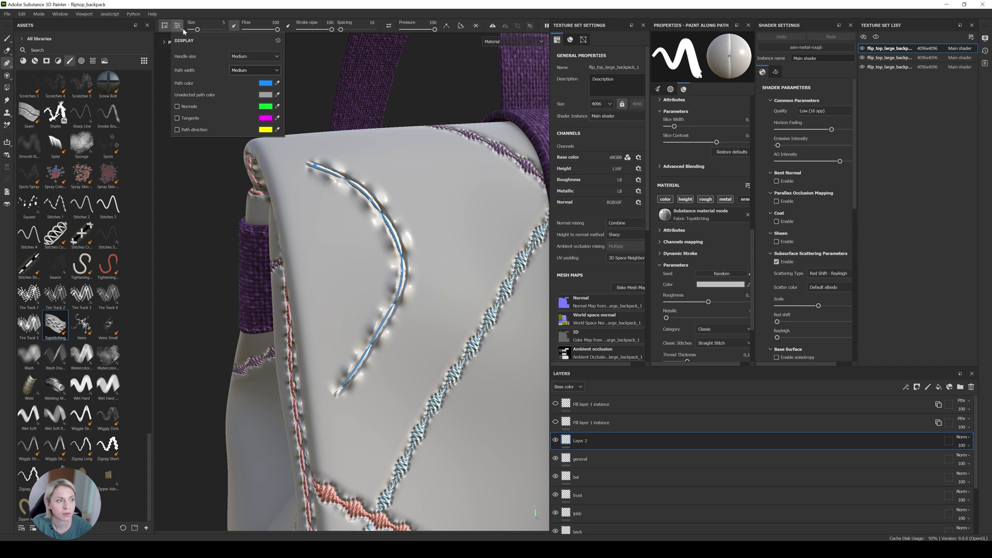
Set the topstitching size to 2.89 and move the path's points to bend the curve into an open loop
{"action": "left_click_drag", "start_coordinate": [197, 29], "coordinate": [195, 31]}
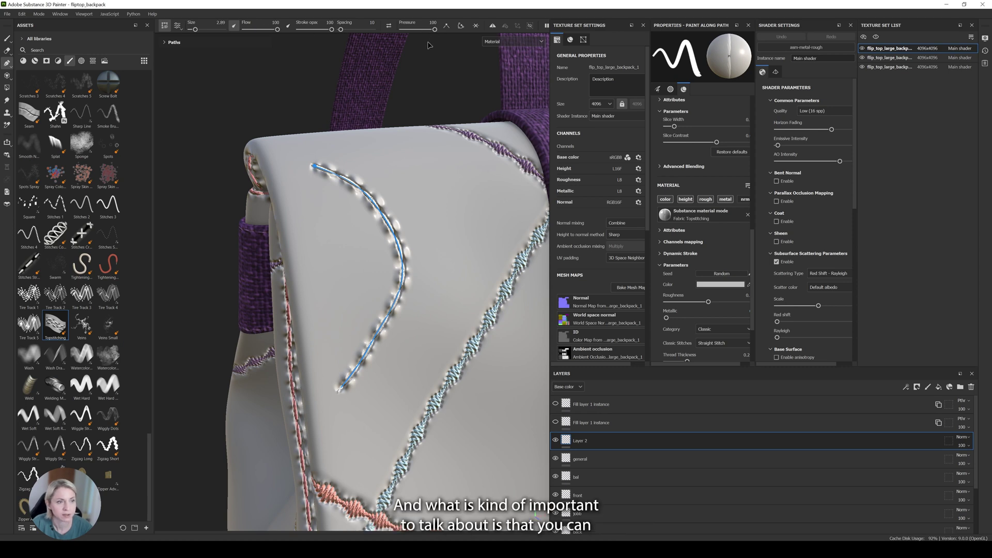
{"action": "left_click_drag", "start_coordinate": [370, 200], "coordinate": [410, 183]}
{"action": "left_click_drag", "start_coordinate": [405, 274], "coordinate": [455, 266]}
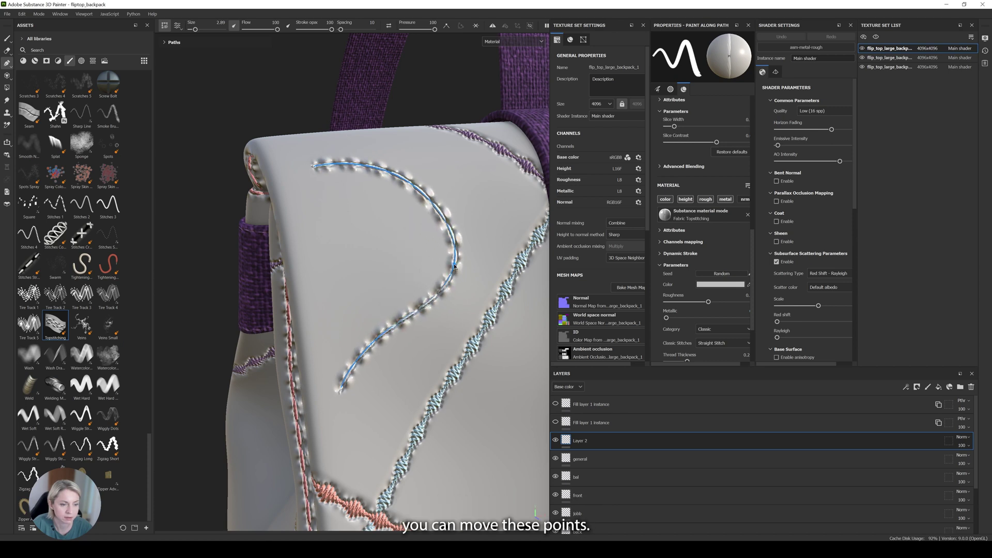
{"action": "left_click_drag", "start_coordinate": [373, 352], "coordinate": [388, 312]}
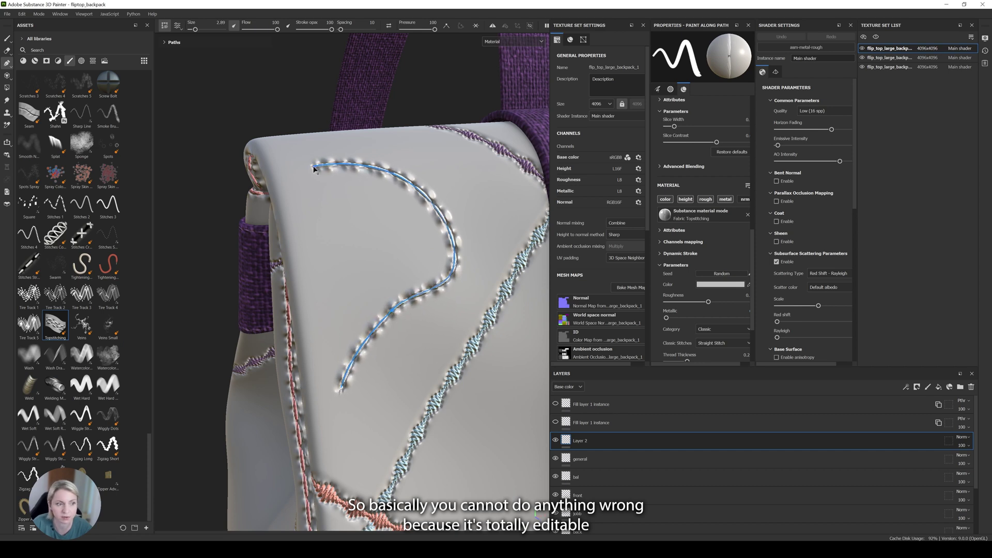
{"action": "left_click_drag", "start_coordinate": [313, 170], "coordinate": [310, 236]}
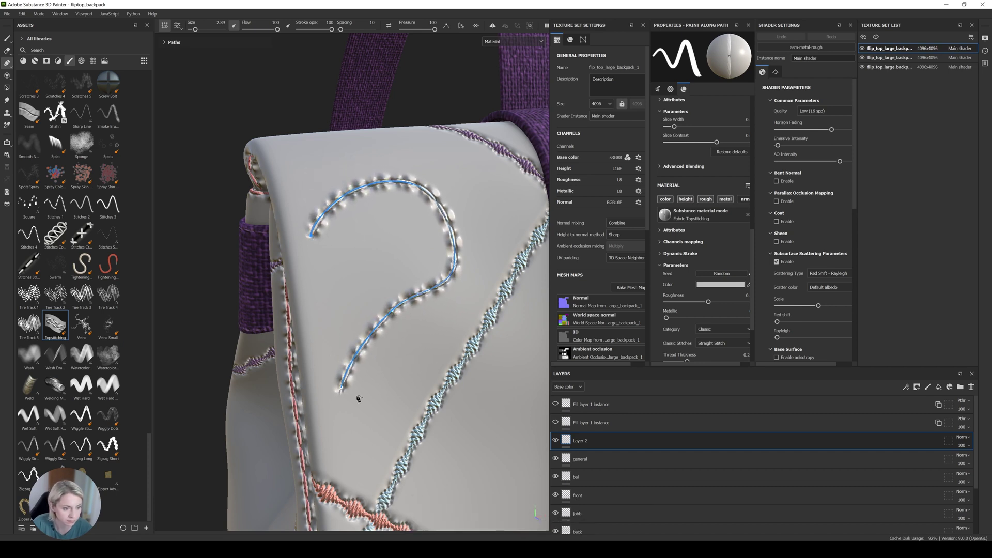
{"action": "left_click_drag", "start_coordinate": [341, 392], "coordinate": [327, 274]}
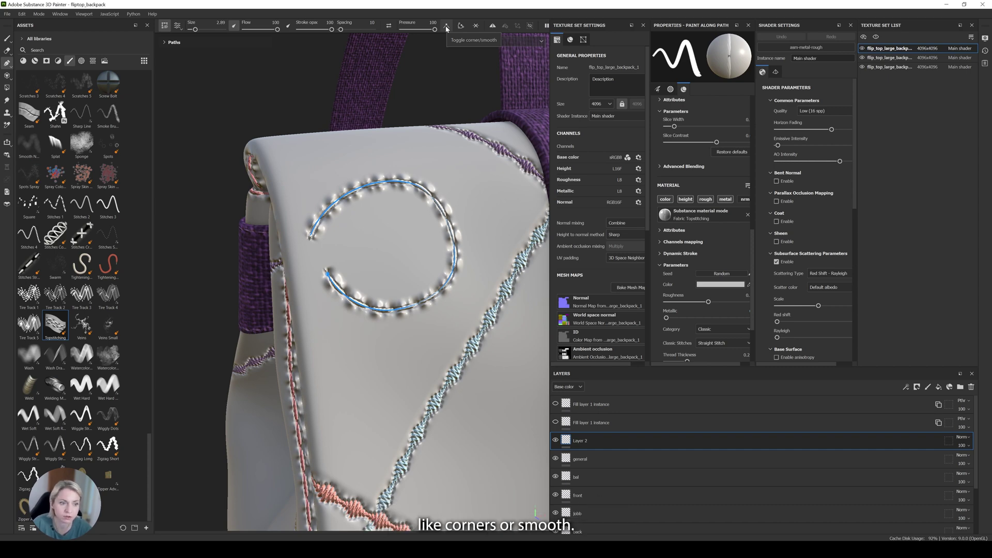
Make the path's upper point a corner and close the path by joining its two end points
{"action": "left_click", "coordinate": [447, 29]}
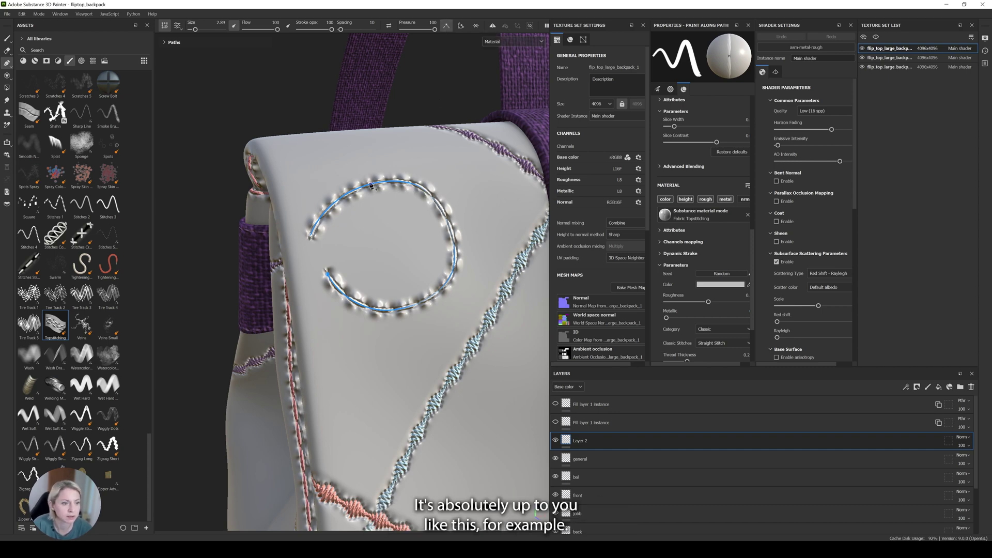
{"action": "left_click", "coordinate": [399, 182]}
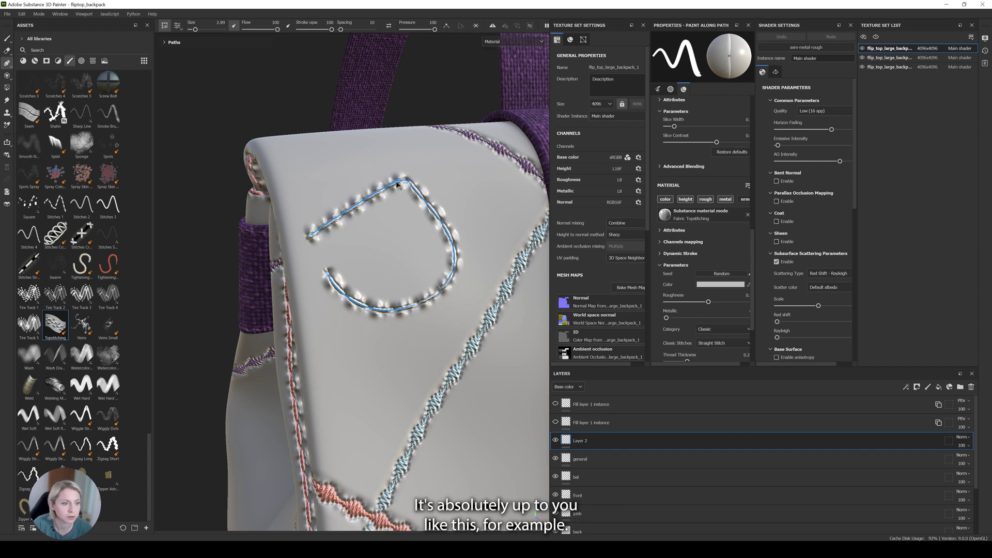
{"action": "left_click", "coordinate": [446, 27]}
{"action": "left_click", "coordinate": [311, 237]}
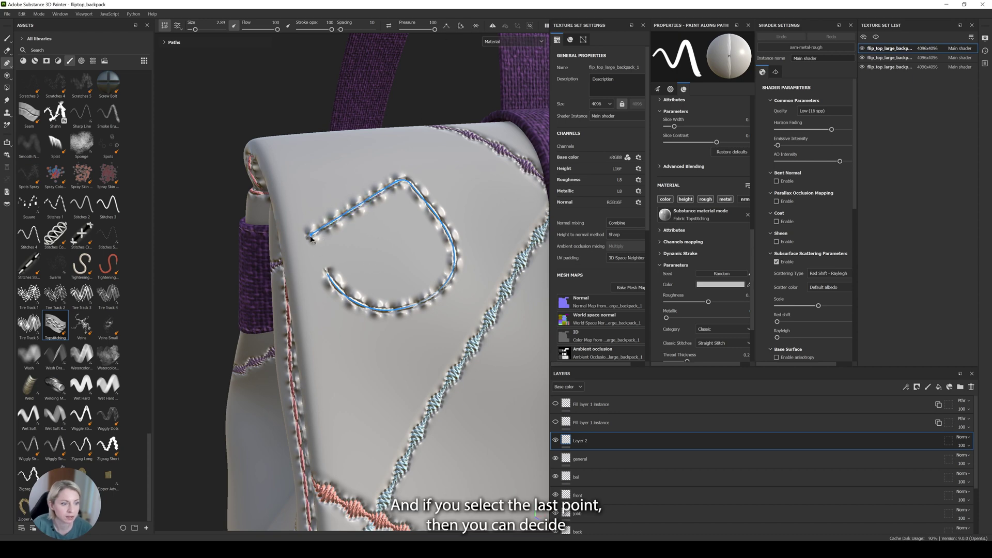
{"action": "left_click", "coordinate": [461, 25]}
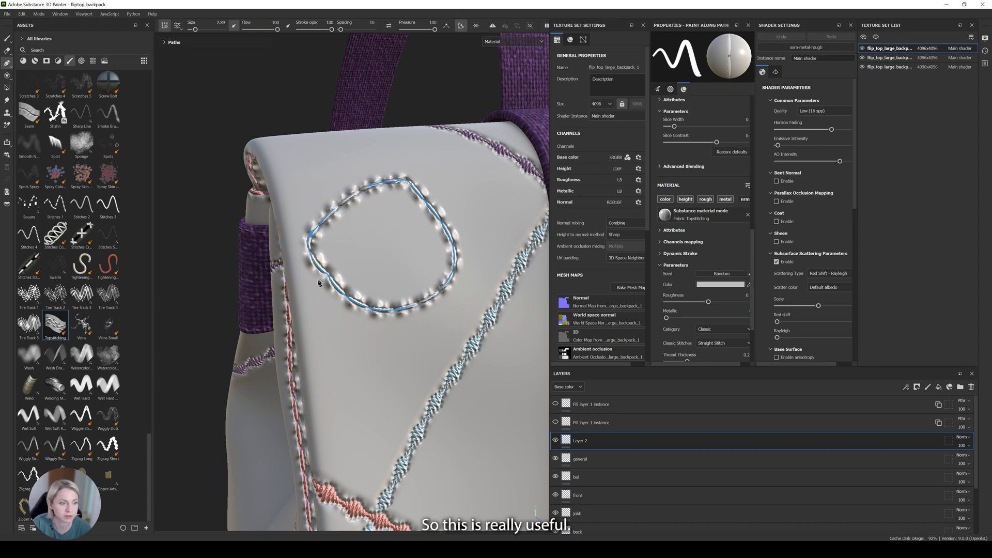
Move the closed path's points to form a rounder outline and switch a point between corner and smooth
{"action": "left_click_drag", "start_coordinate": [328, 276], "coordinate": [337, 312]}
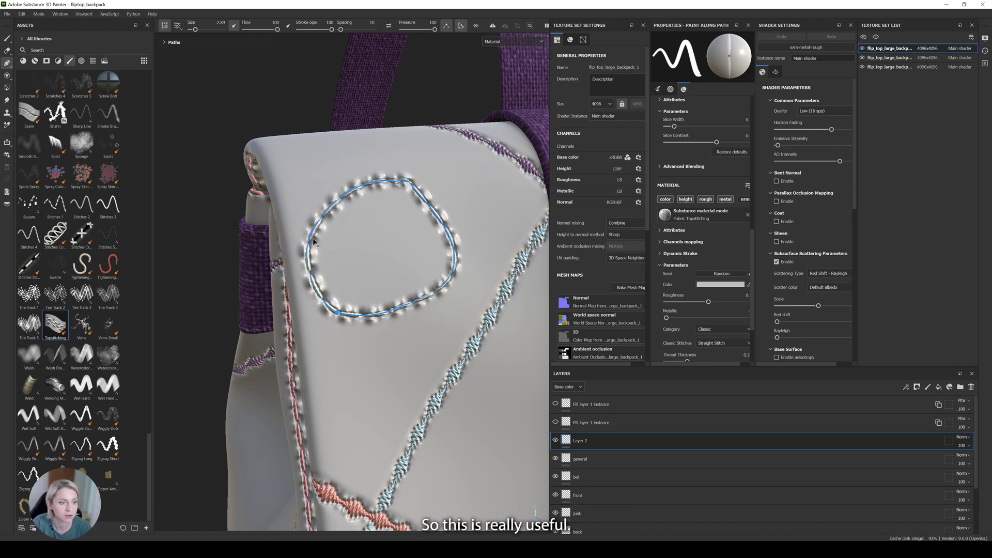
{"action": "left_click_drag", "start_coordinate": [311, 237], "coordinate": [318, 209]}
{"action": "left_click_drag", "start_coordinate": [412, 187], "coordinate": [384, 170]}
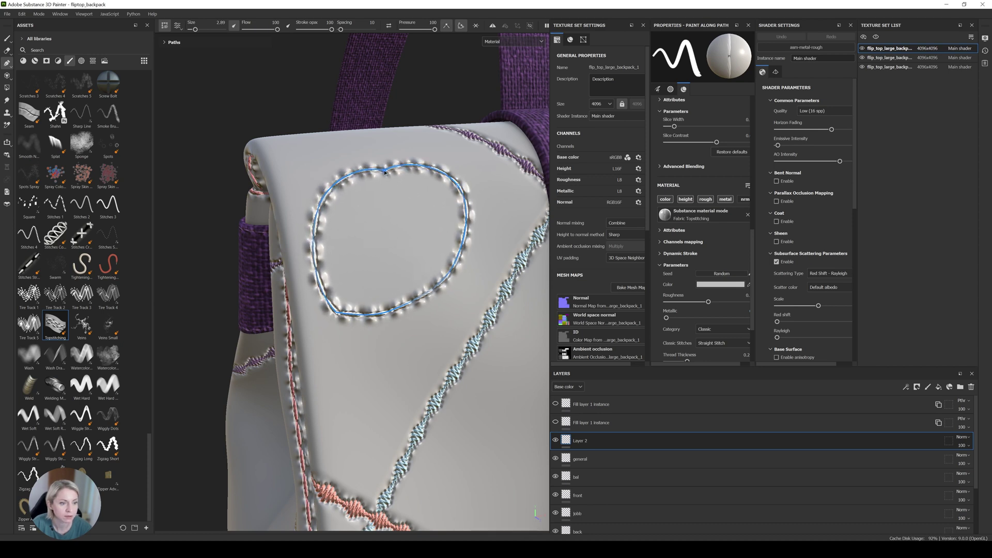
{"action": "left_click", "coordinate": [447, 25]}
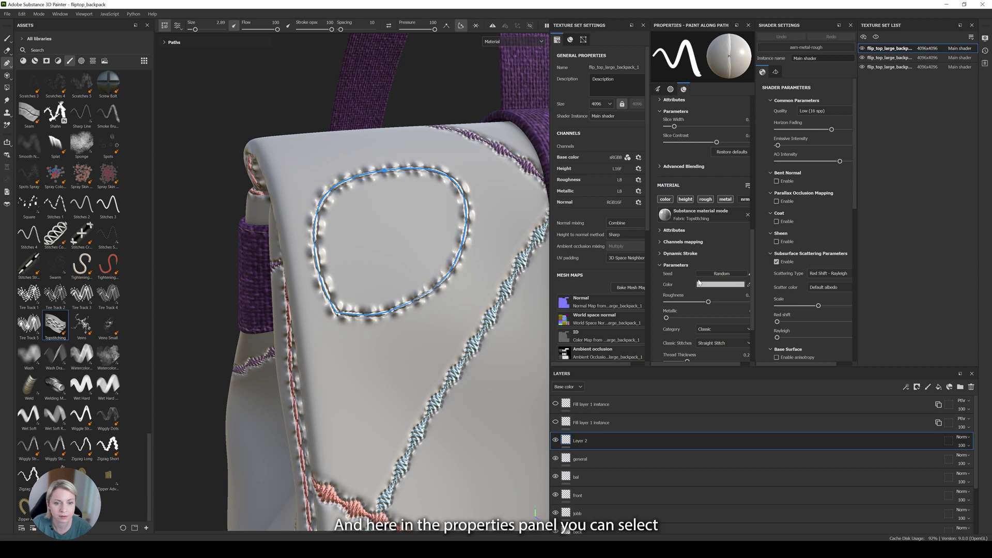
Switch the topstitching category to Decorative, trying Ladder Stitch and settling on Tree Stitch
{"action": "scroll", "coordinate": [699, 283], "scroll_direction": "down", "scroll_amount": 3}
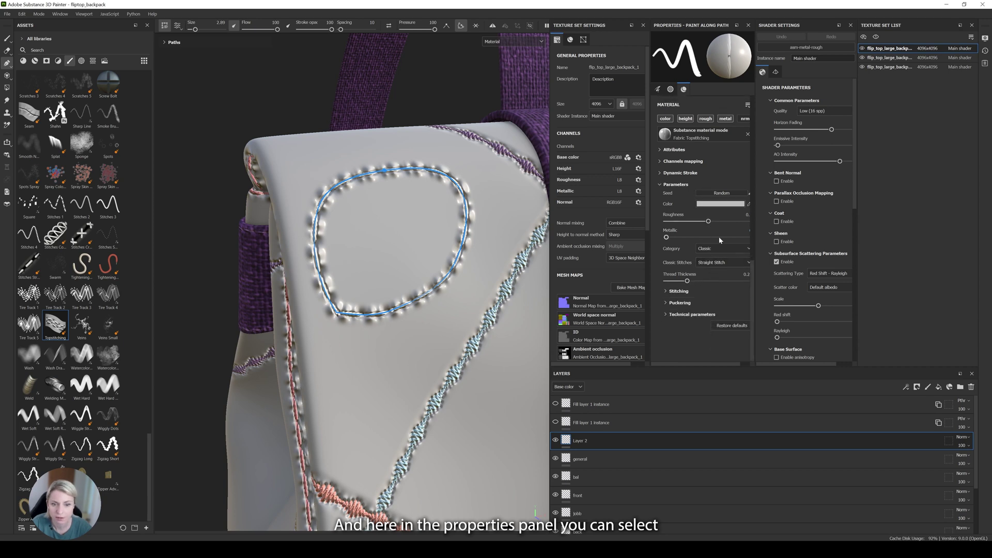
{"action": "left_click_drag", "start_coordinate": [756, 283], "coordinate": [802, 282]}
{"action": "left_click", "coordinate": [782, 254]}
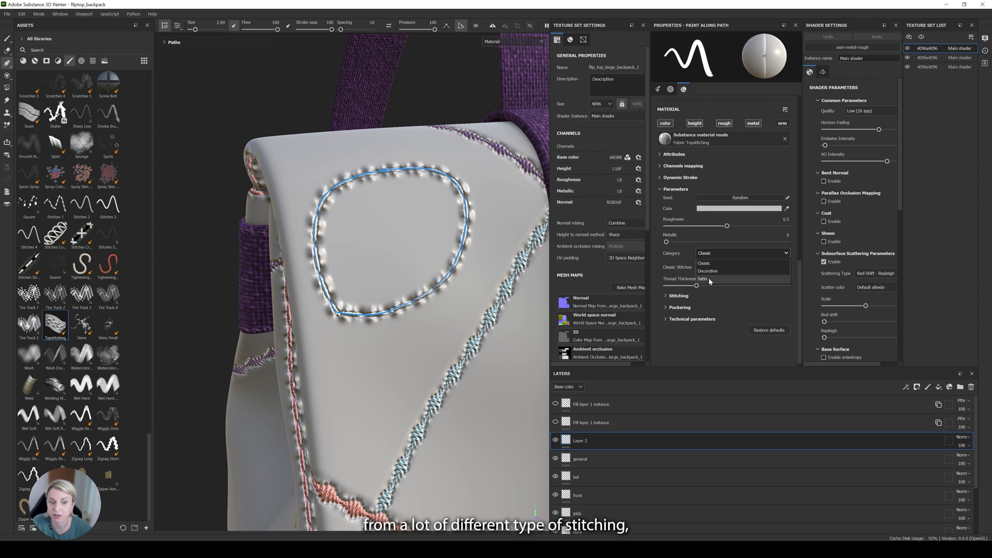
{"action": "left_click", "coordinate": [729, 269]}
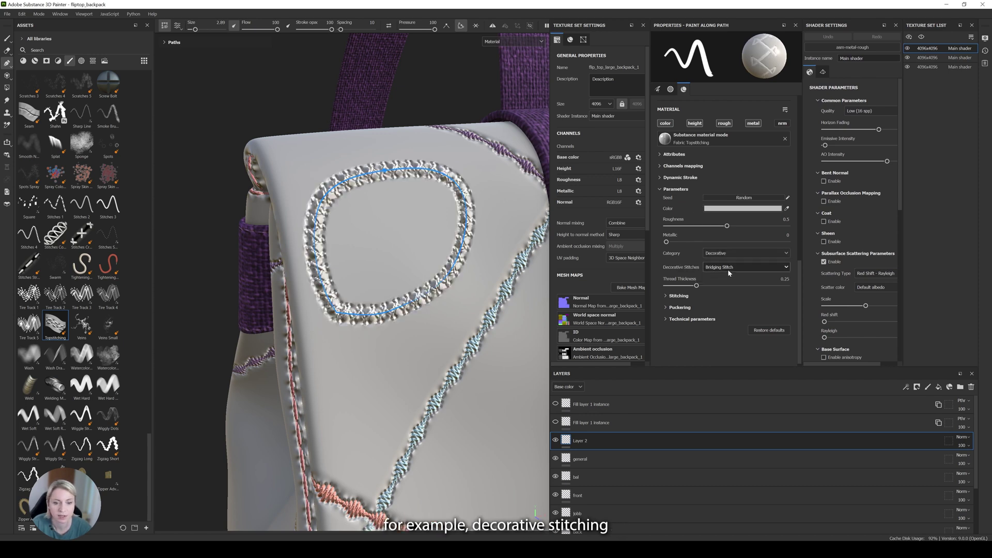
{"action": "left_click", "coordinate": [728, 269]}
{"action": "left_click", "coordinate": [725, 298]}
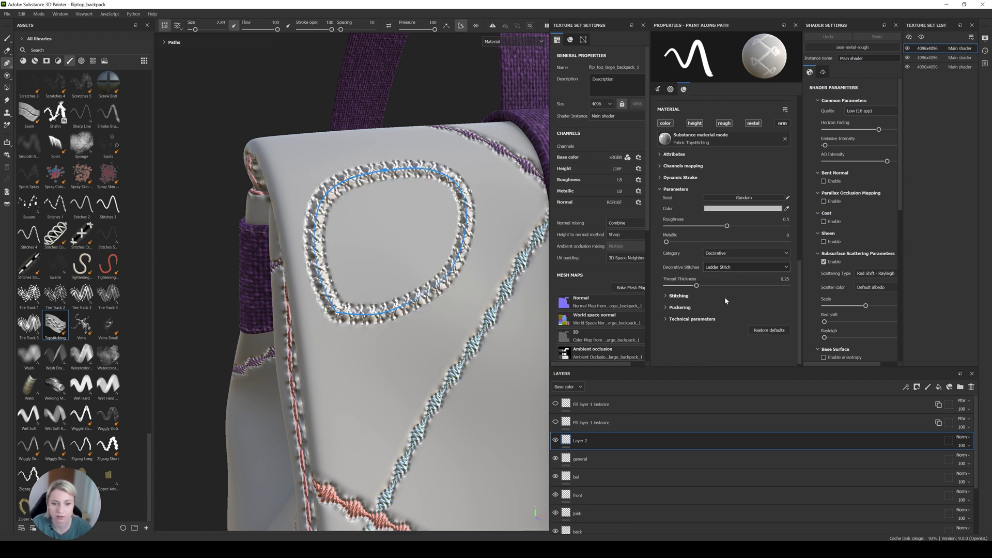
{"action": "left_click", "coordinate": [731, 269]}
{"action": "left_click", "coordinate": [724, 340]}
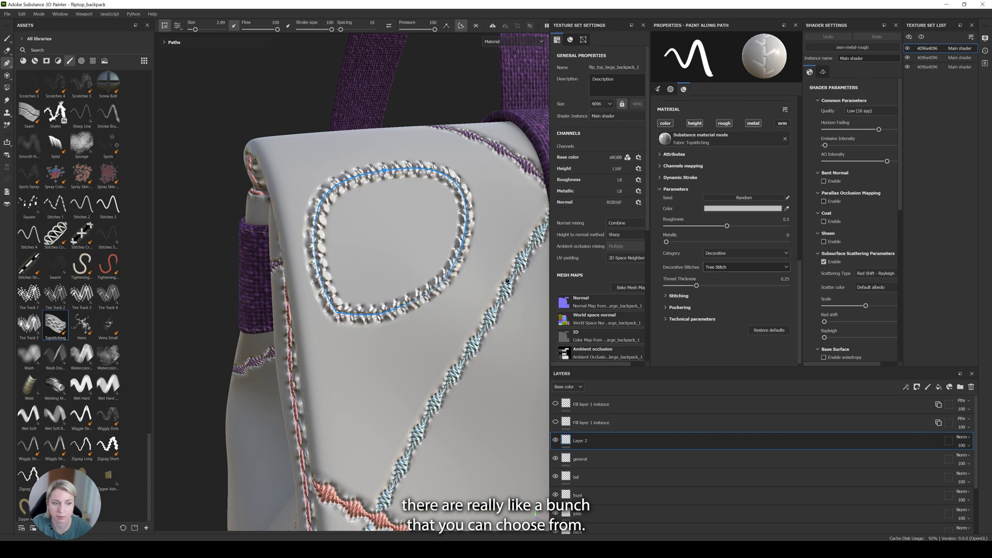
Change the topstitching thread colour to red
{"action": "left_click_drag", "start_coordinate": [507, 281], "coordinate": [418, 231], "text": "alt"}
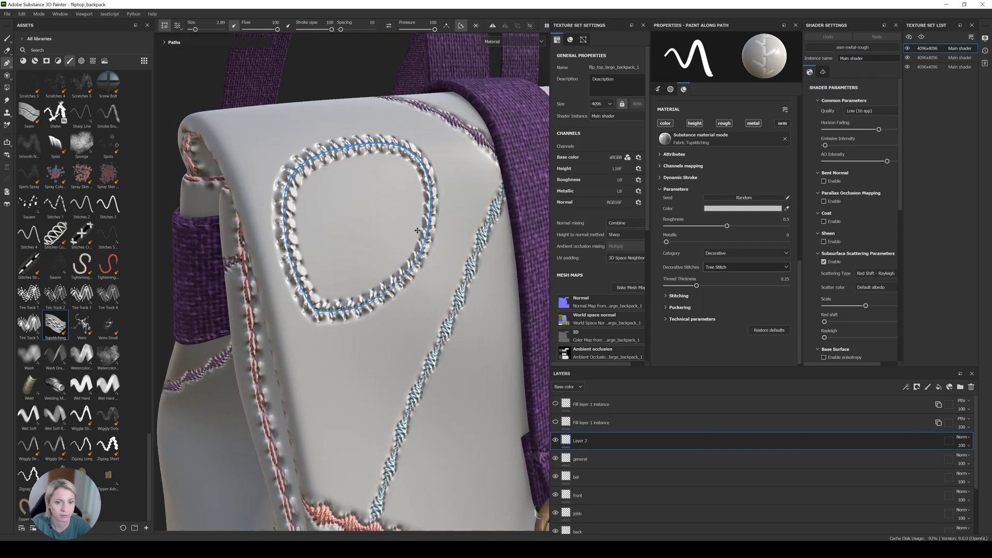
{"action": "left_click", "coordinate": [743, 208]}
{"action": "left_click", "coordinate": [814, 253]}
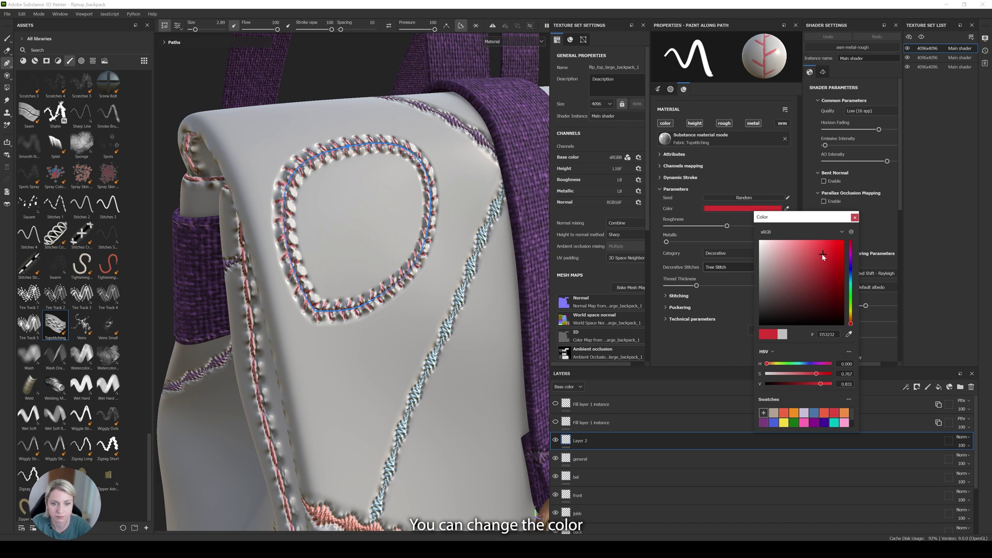
{"action": "left_click", "coordinate": [854, 218]}
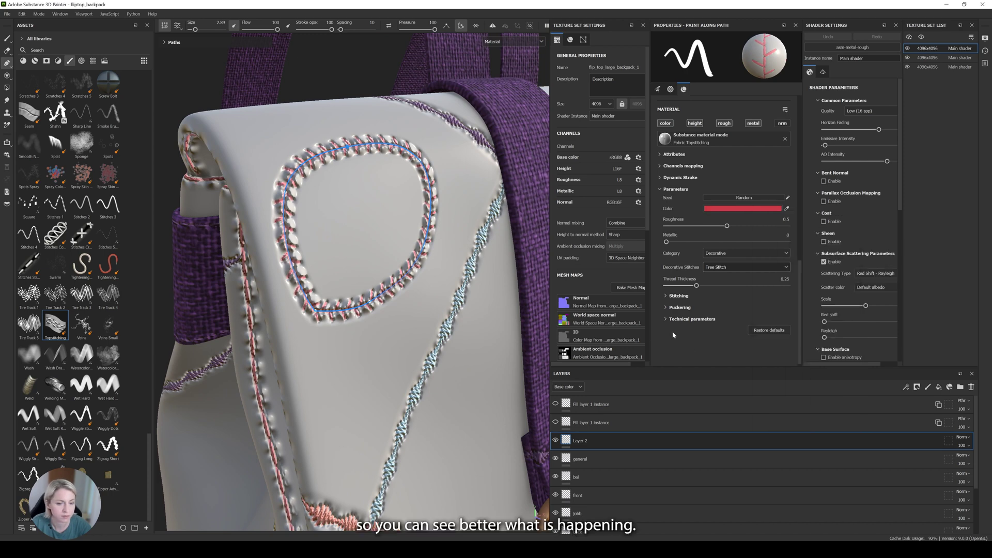
Switch the topstitching category to Satin, trying Triangle Satin Stitch and settling on Satin Stitch
{"action": "left_click_drag", "start_coordinate": [381, 232], "coordinate": [401, 250], "text": "alt"}
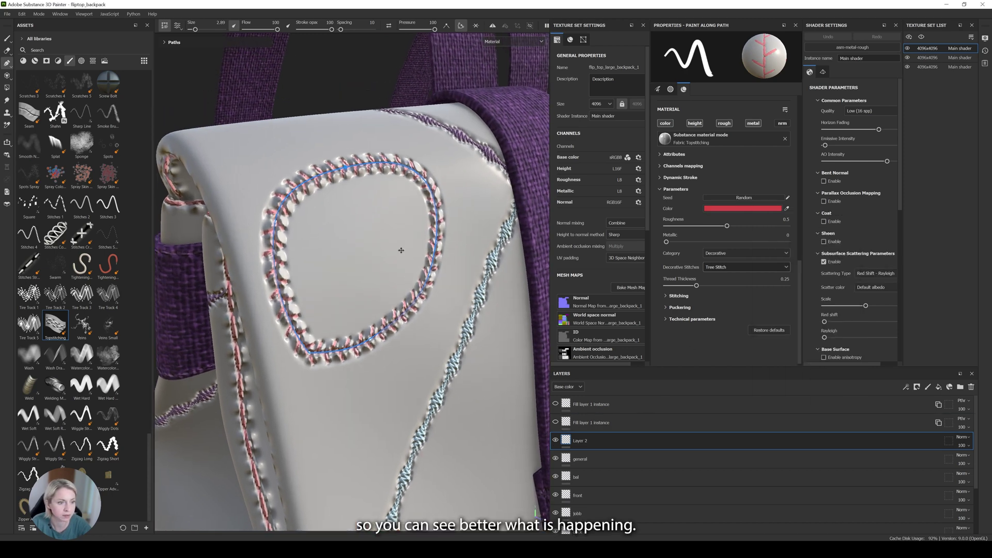
{"action": "left_click", "coordinate": [743, 253]}
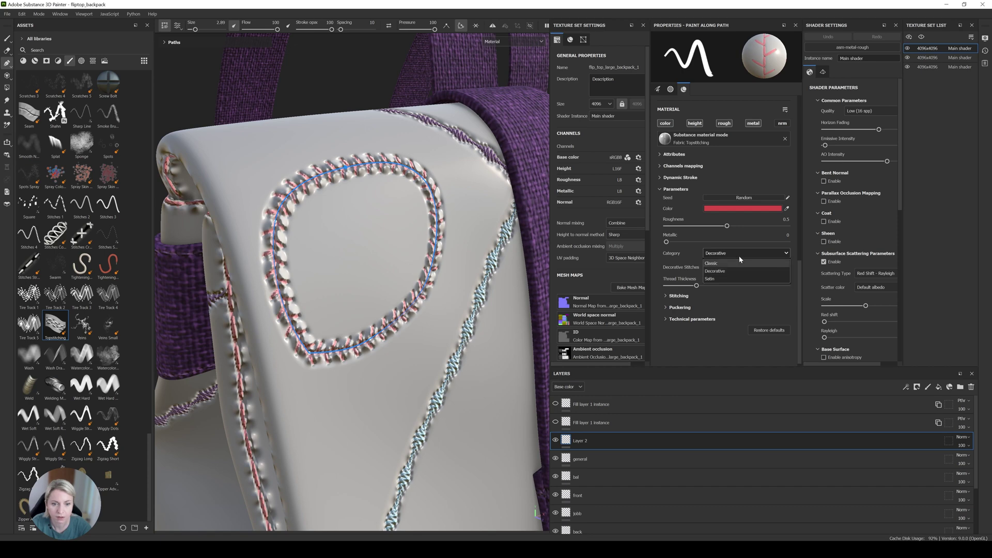
{"action": "left_click", "coordinate": [732, 278]}
{"action": "left_click", "coordinate": [732, 268]}
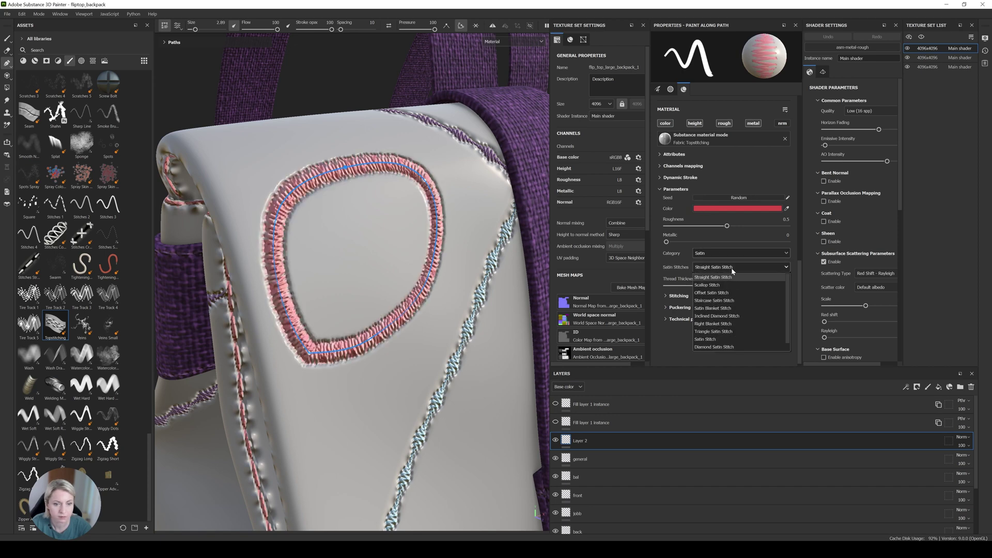
{"action": "left_click", "coordinate": [724, 332]}
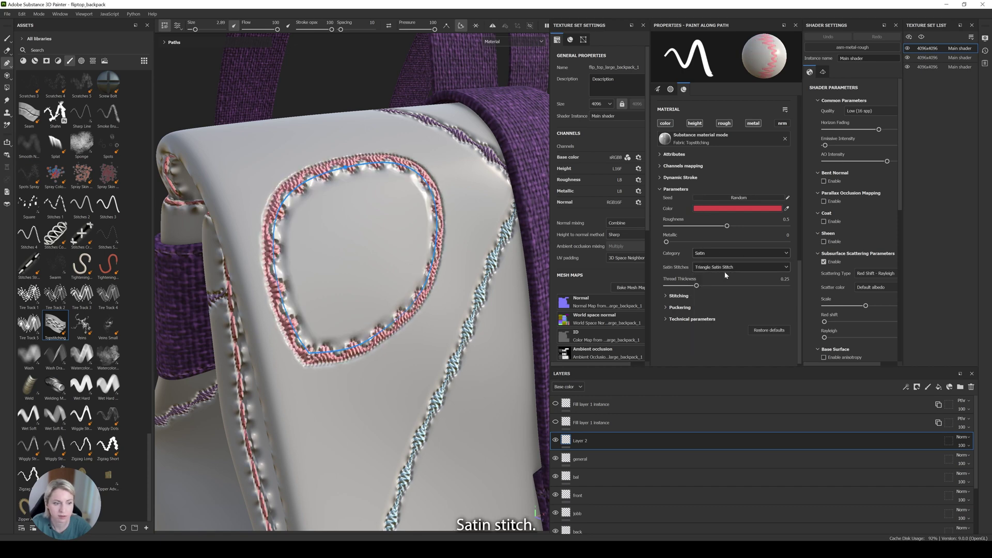
{"action": "left_click", "coordinate": [699, 268]}
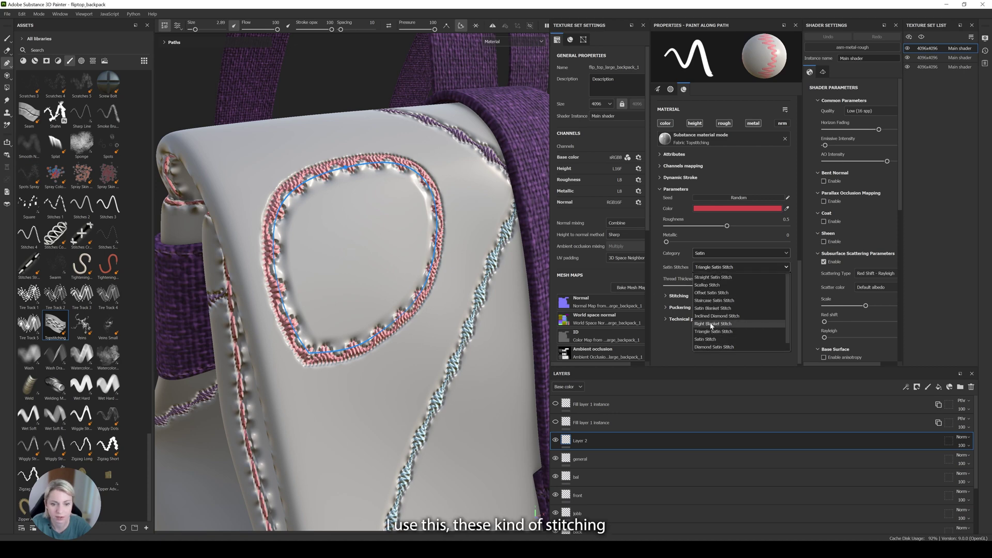
{"action": "left_click", "coordinate": [712, 340]}
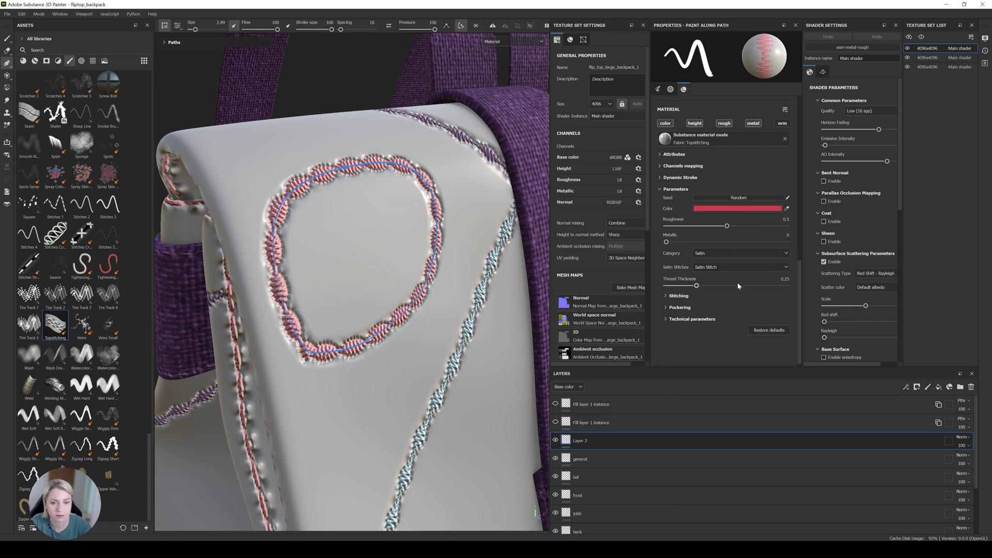
Set the topstitching's puckering intensity to 0.46 and its puckering type to Thin Fabric
{"action": "left_click", "coordinate": [666, 308]}
{"action": "scroll", "coordinate": [672, 309], "scroll_direction": "down", "scroll_amount": 1}
{"action": "mouse_move", "coordinate": [739, 306]}
{"action": "left_mouse_down"}
{"action": "mouse_move", "coordinate": [768, 306]}
{"action": "mouse_move", "coordinate": [726, 307]}
{"action": "left_mouse_up"}
{"action": "left_click", "coordinate": [666, 264]}
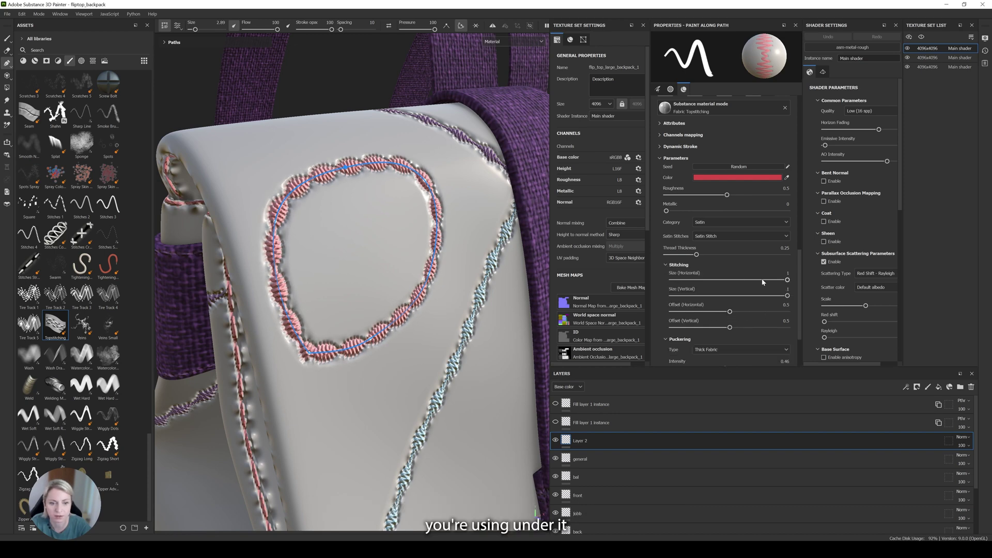
{"action": "scroll", "coordinate": [697, 280], "scroll_direction": "down", "scroll_amount": 2}
{"action": "left_click", "coordinate": [723, 288]}
{"action": "left_click", "coordinate": [723, 298]}
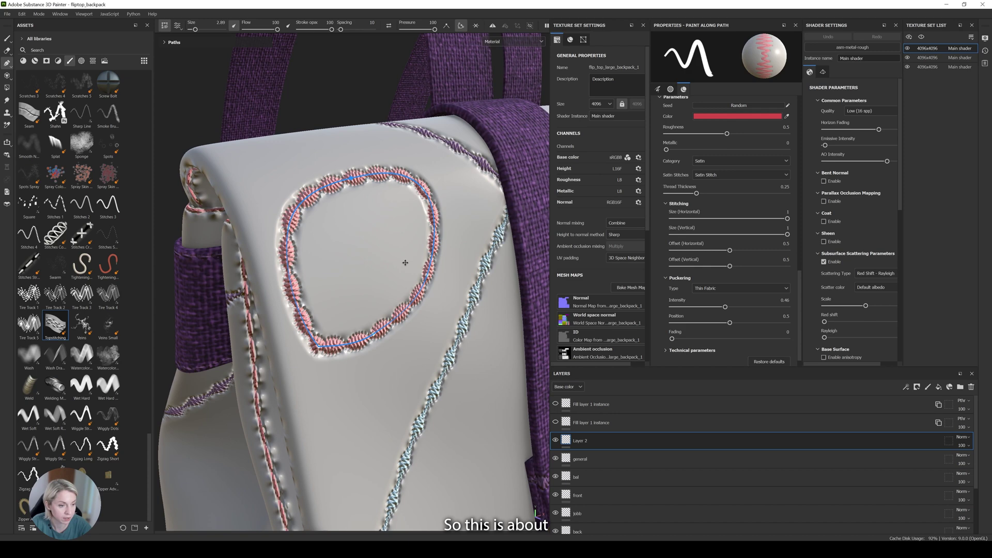
Delete the paint layer that holds the closed topstitching path on the flap
{"action": "scroll", "coordinate": [404, 264], "scroll_direction": "up", "scroll_amount": 3}
{"action": "scroll", "coordinate": [377, 241], "scroll_direction": "down", "scroll_amount": 3}
{"action": "middle_click_drag", "start_coordinate": [468, 340], "coordinate": [429, 321], "text": "alt"}
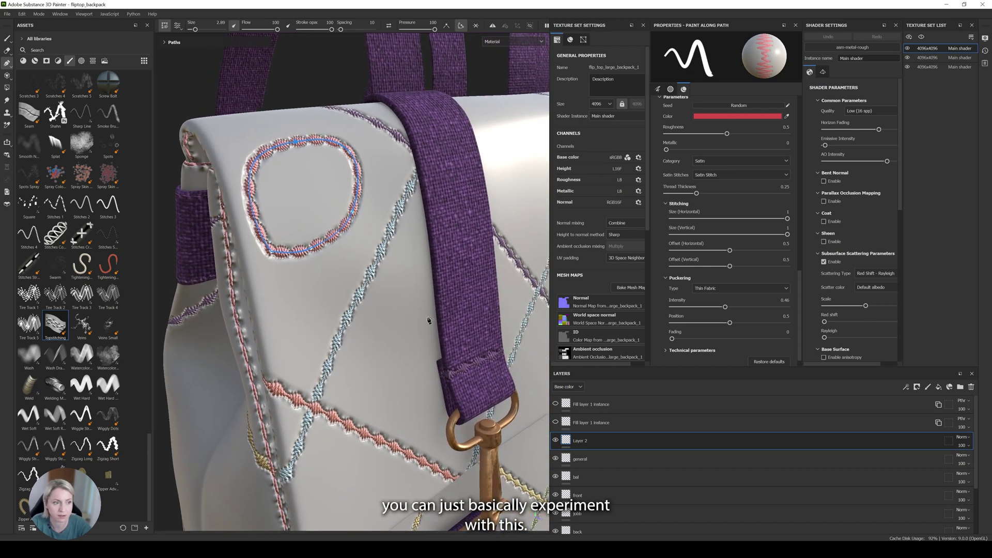
{"action": "left_click", "coordinate": [556, 440]}
{"action": "left_click", "coordinate": [606, 440]}
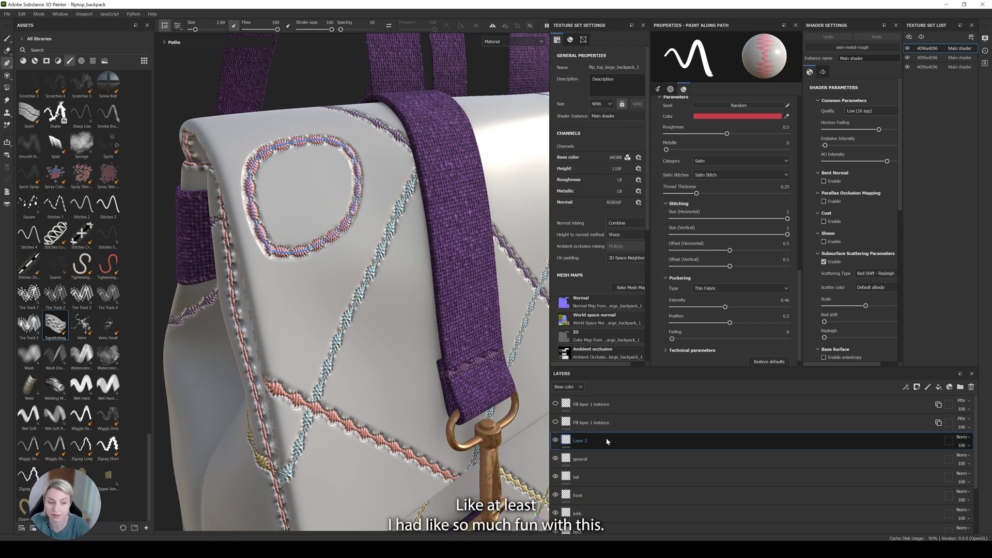
{"action": "key", "text": "Delete"}
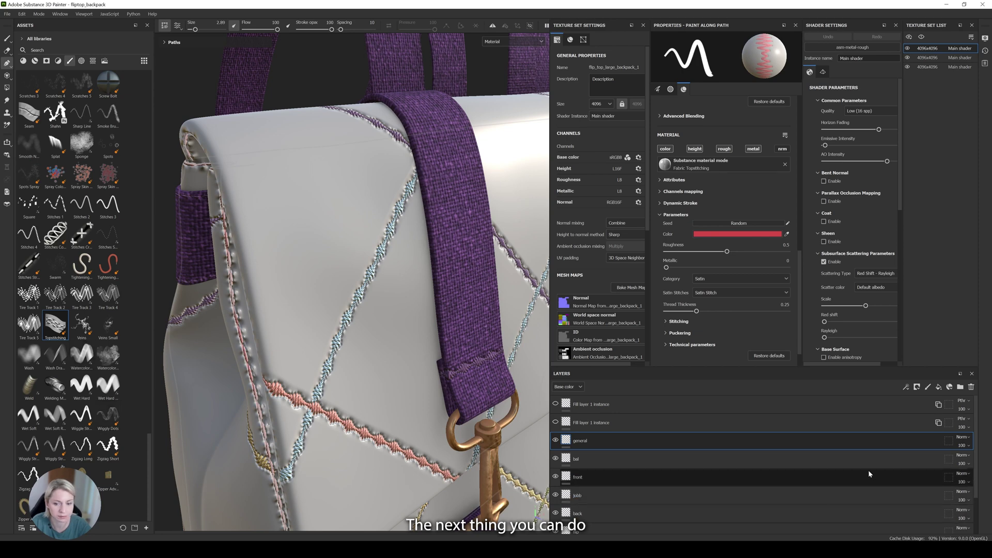
Add a new paint layer and pick the Puckering brush by searching the assets for "puck"
{"action": "left_click", "coordinate": [928, 387]}
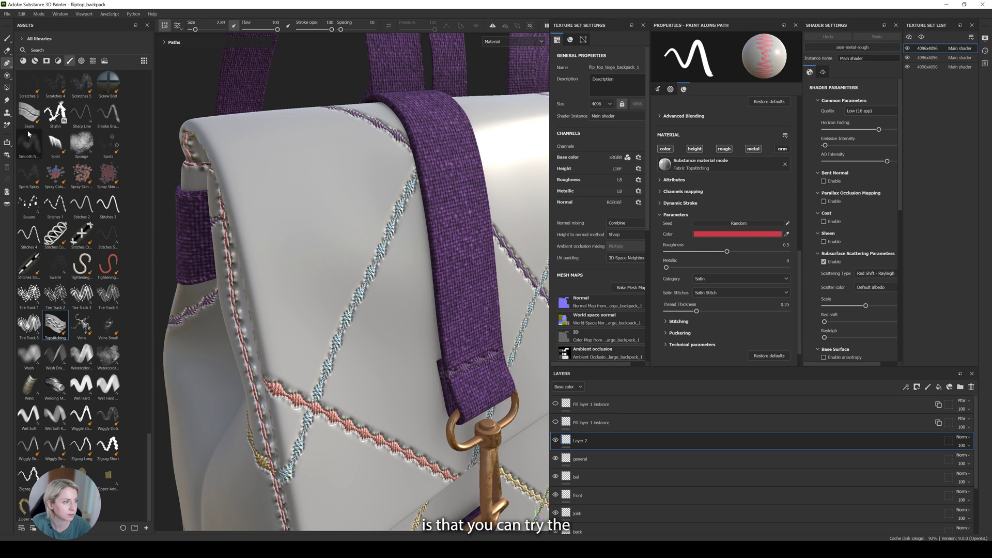
{"action": "scroll", "coordinate": [67, 157], "scroll_direction": "up", "scroll_amount": 5}
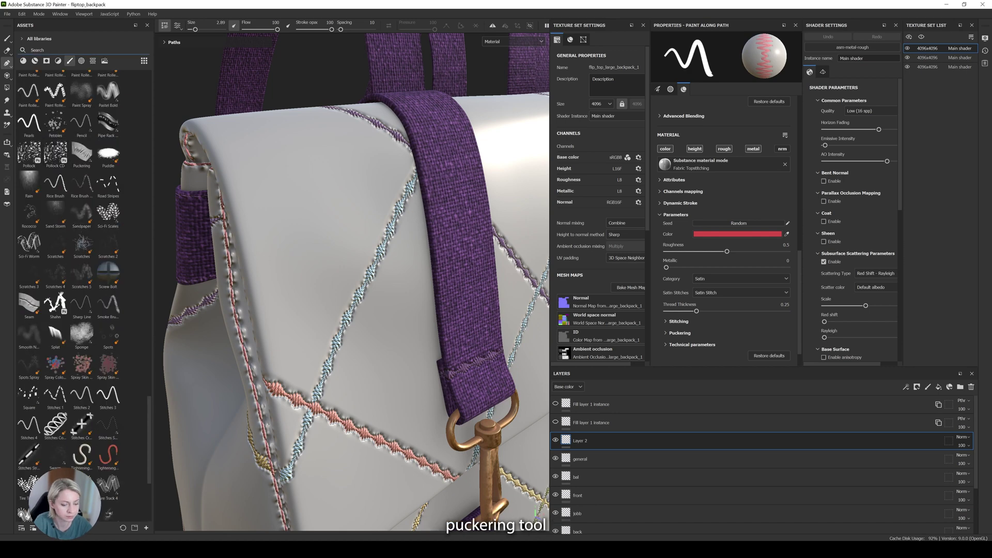
{"action": "type", "text": "puckl"}
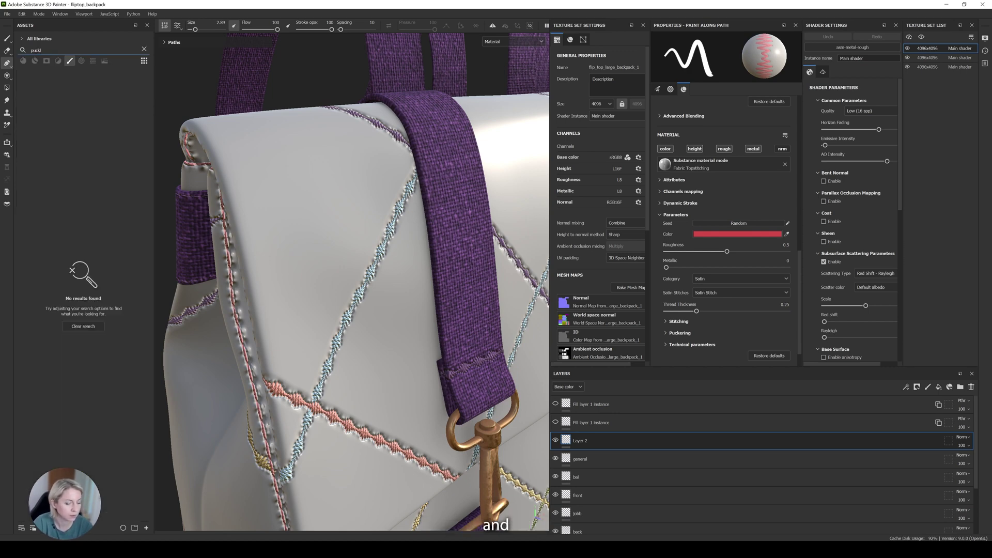
{"action": "key", "text": "BackSpace"}
{"action": "left_click", "coordinate": [29, 88]}
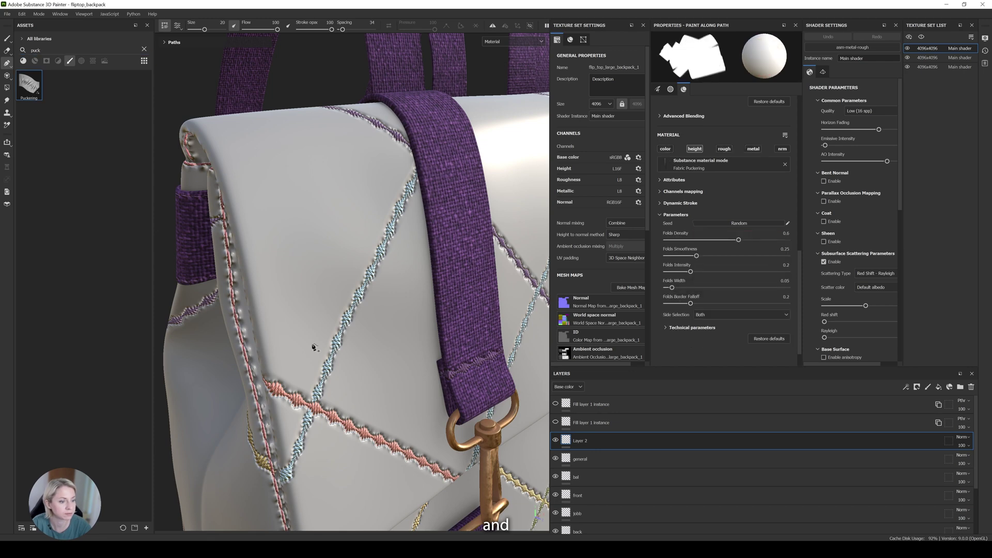
Draw an S-shaped puckering path on the flap and set its folds density to 0.35, smoothness to 0.61 and intensity to 0.16
{"action": "mouse_move", "coordinate": [287, 292]}
{"action": "left_mouse_down"}
{"action": "mouse_move", "coordinate": [364, 209]}
{"action": "mouse_move", "coordinate": [346, 157]}
{"action": "mouse_move", "coordinate": [310, 129]}
{"action": "mouse_move", "coordinate": [285, 139]}
{"action": "left_mouse_up"}
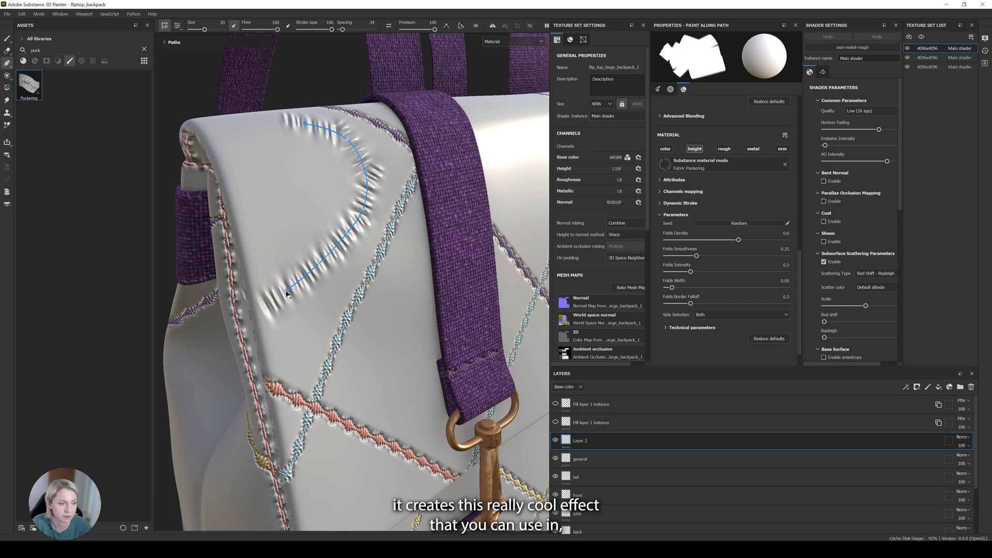
{"action": "left_click_drag", "start_coordinate": [287, 293], "coordinate": [304, 315]}
{"action": "left_click_drag", "start_coordinate": [320, 267], "coordinate": [312, 268]}
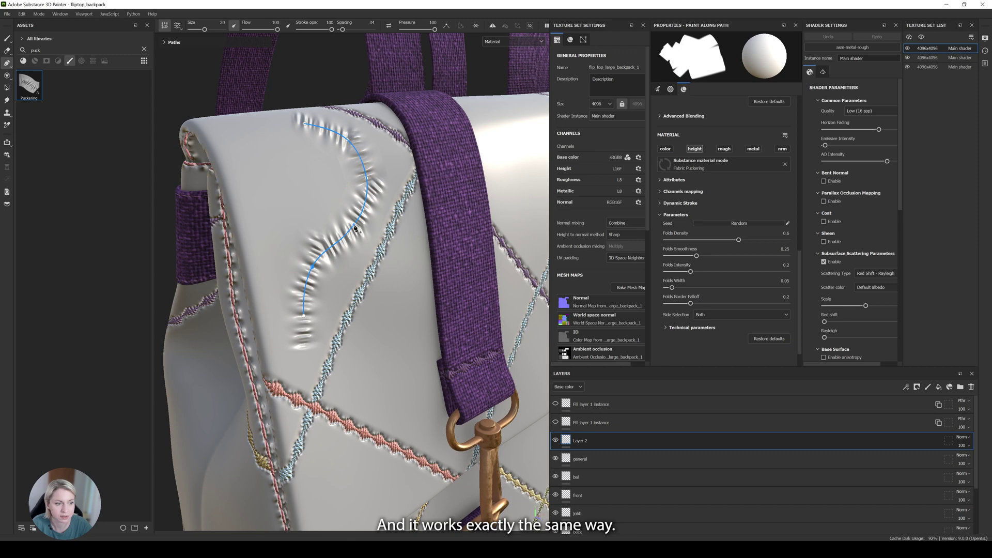
{"action": "left_click_drag", "start_coordinate": [365, 209], "coordinate": [337, 239]}
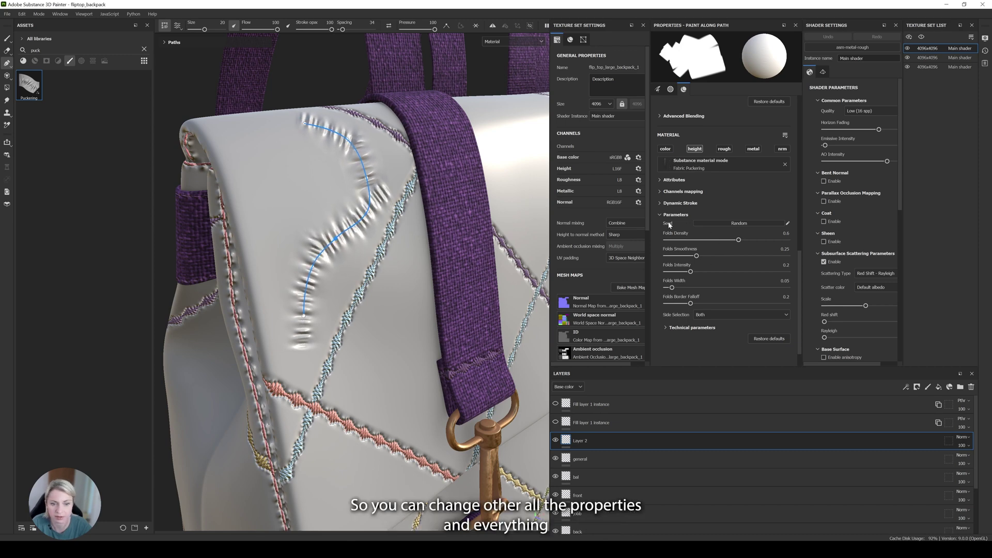
{"action": "left_click_drag", "start_coordinate": [738, 239], "coordinate": [751, 257]}
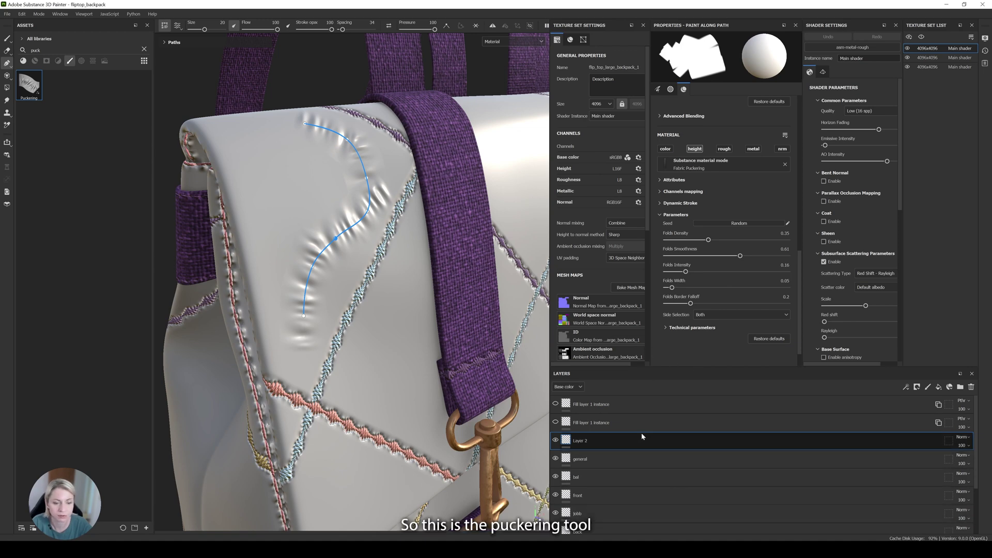
Delete the puckering layer and add an empty paint layer in its place
{"action": "key", "text": "Delete"}
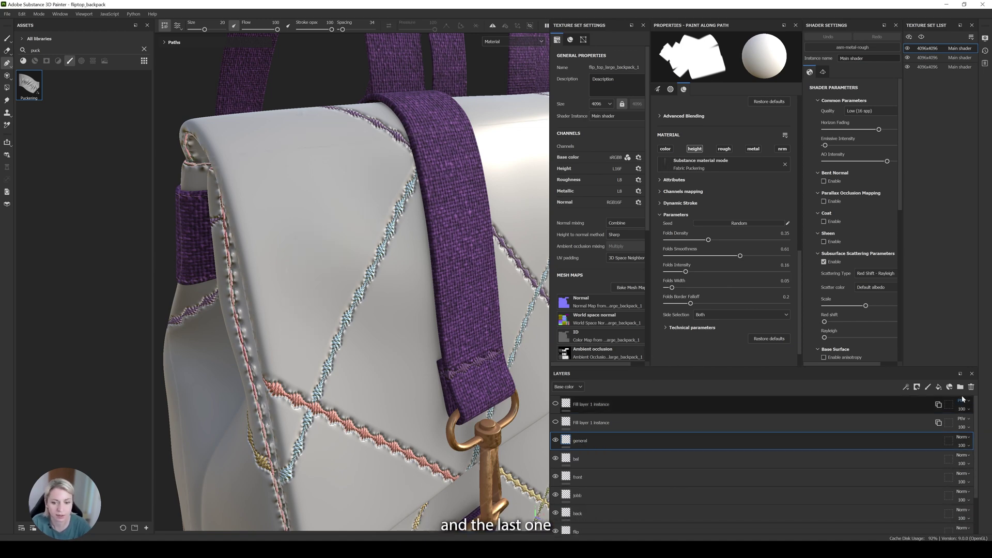
{"action": "key", "text": "ctrl+z"}
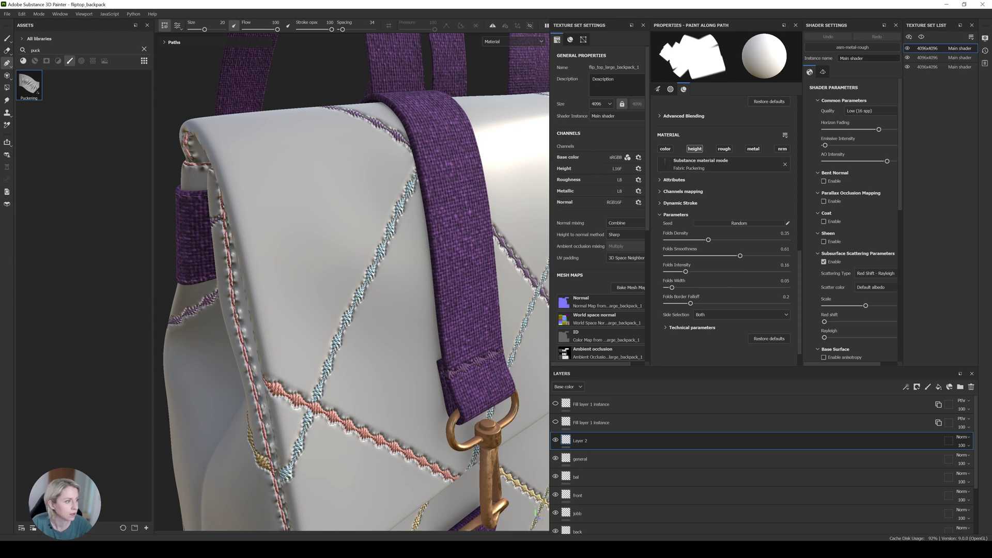
Search the assets for "zipp" and choose the Zipper Tape brush
{"action": "key", "text": "BackSpace"}
{"action": "key", "text": "BackSpace"}
{"action": "key", "text": "BackSpace"}
{"action": "key", "text": "BackSpace"}
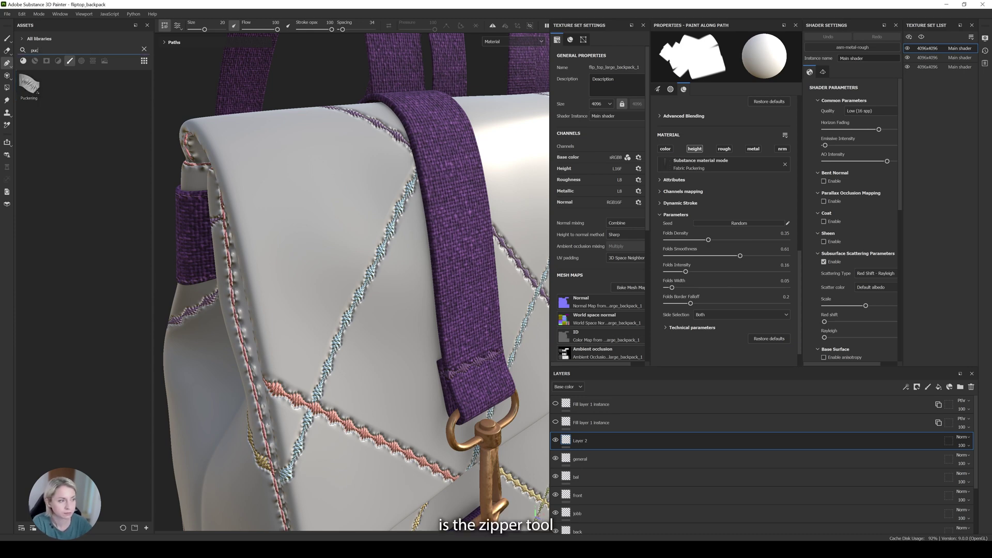
{"action": "type", "text": "zipp"}
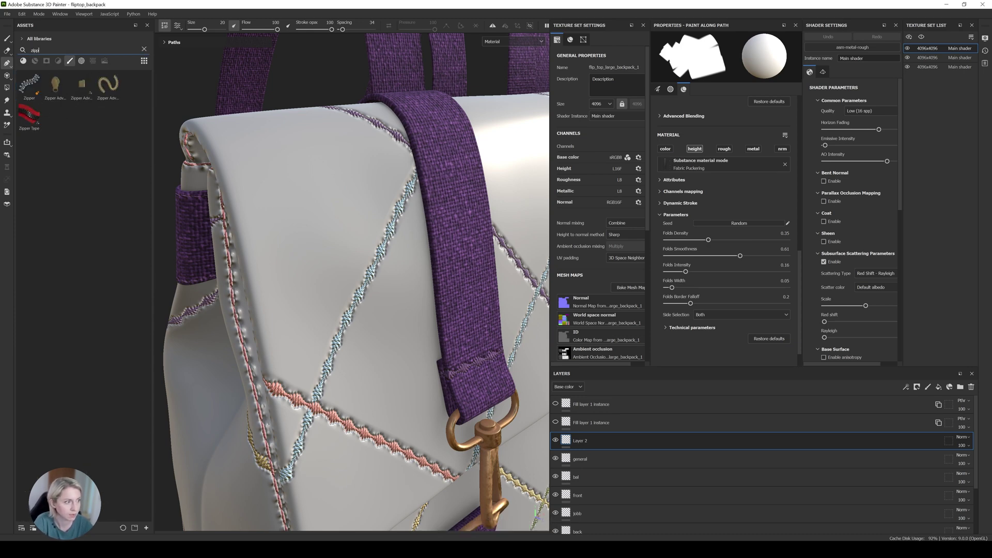
{"action": "left_click", "coordinate": [31, 117]}
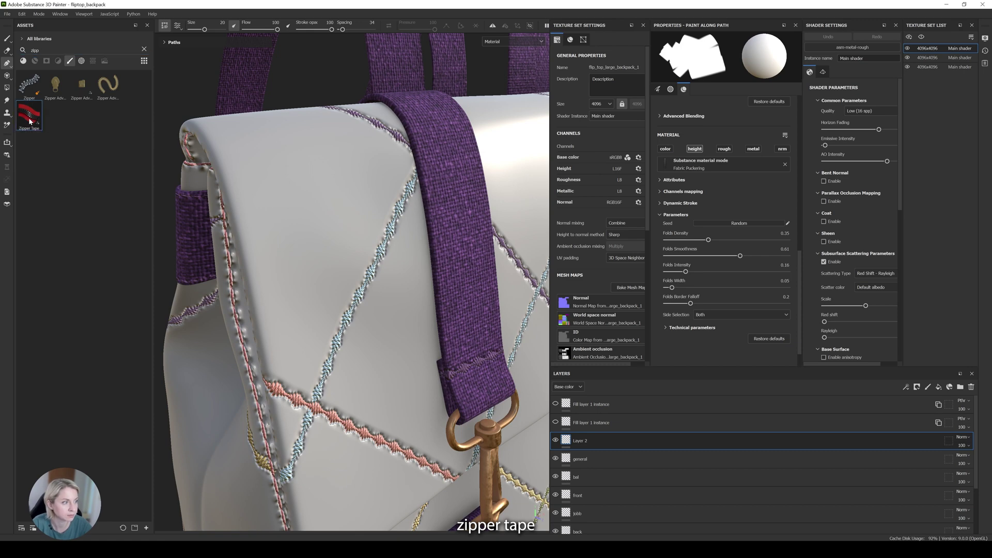
Draw a nearly straight four-point zipper path slanting up the flap beside the light blue stitching
{"action": "left_click", "coordinate": [289, 317]}
{"action": "left_click", "coordinate": [307, 262]}
{"action": "left_click", "coordinate": [338, 168]}
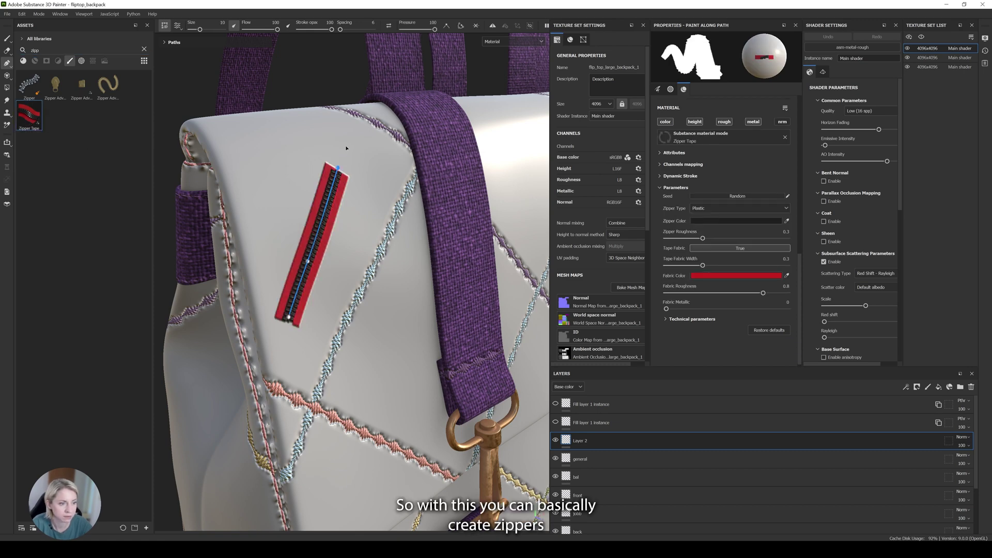
{"action": "left_click", "coordinate": [346, 146]}
Change the zipper tape's fabric color to a pale greyish pink and set its zipper roughness to 0.12
{"action": "left_click_drag", "start_coordinate": [336, 206], "coordinate": [359, 239], "text": "alt"}
{"action": "scroll", "coordinate": [341, 243], "scroll_direction": "up", "scroll_amount": 4}
{"action": "scroll", "coordinate": [349, 238], "scroll_direction": "down", "scroll_amount": 1}
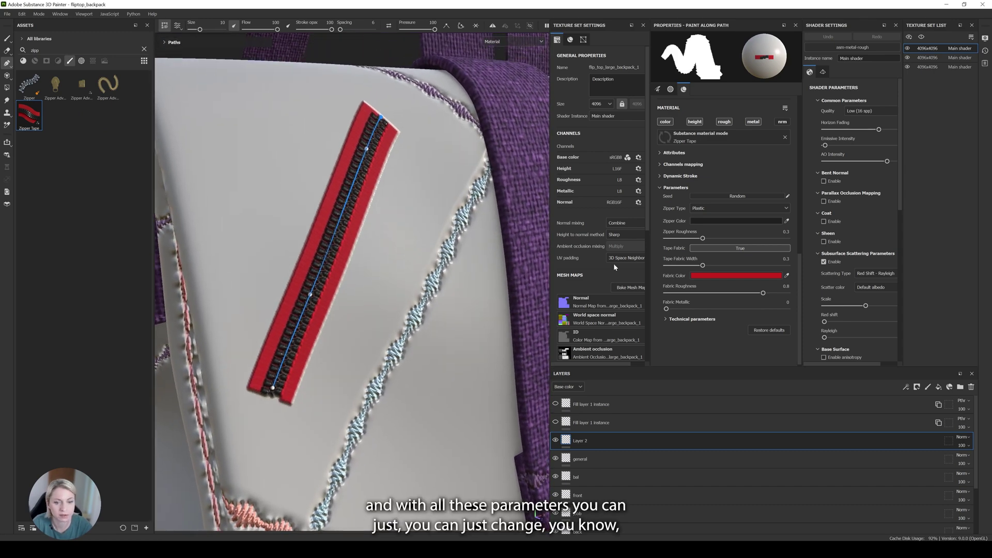
{"action": "left_click", "coordinate": [755, 275]}
{"action": "left_click_drag", "start_coordinate": [774, 333], "coordinate": [772, 324]}
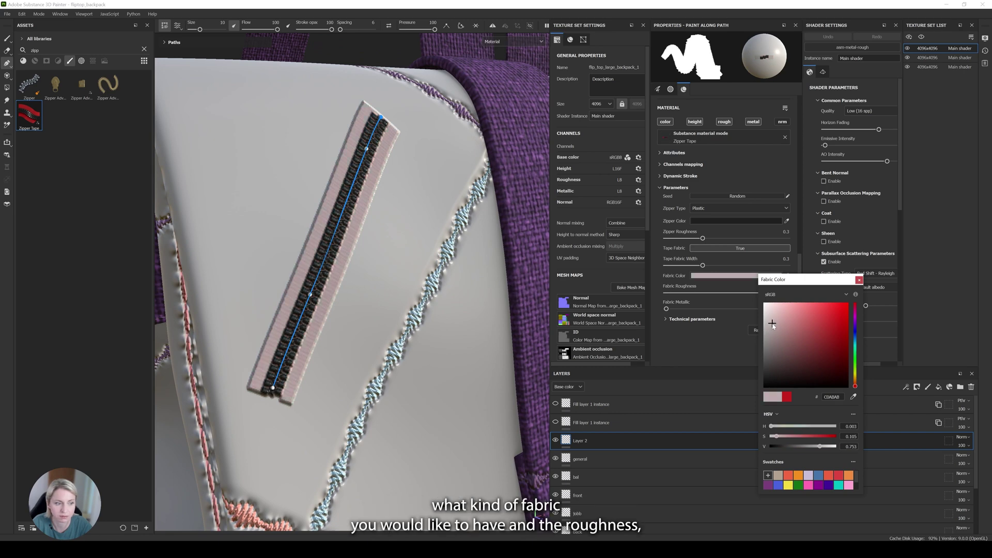
{"action": "left_click", "coordinate": [859, 280]}
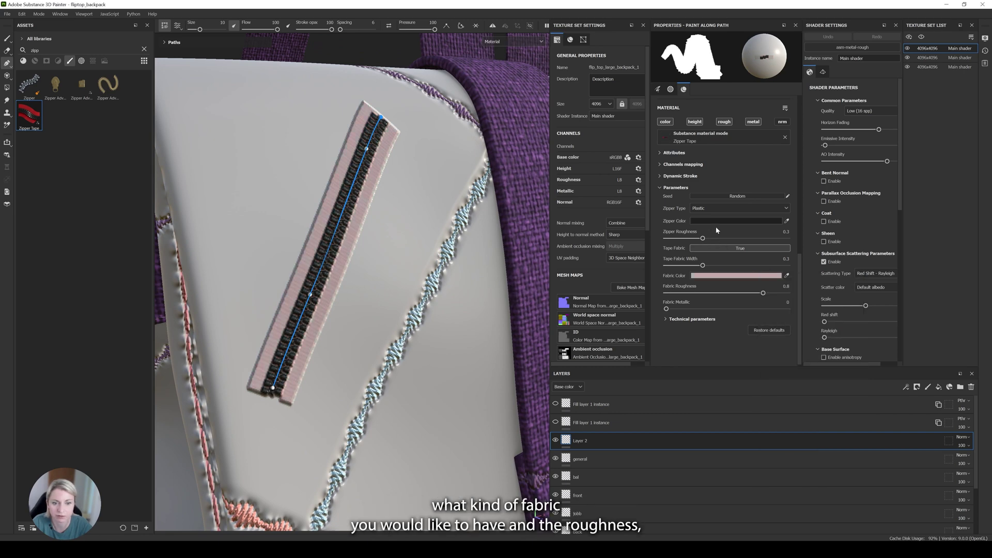
{"action": "left_click_drag", "start_coordinate": [753, 239], "coordinate": [681, 238]}
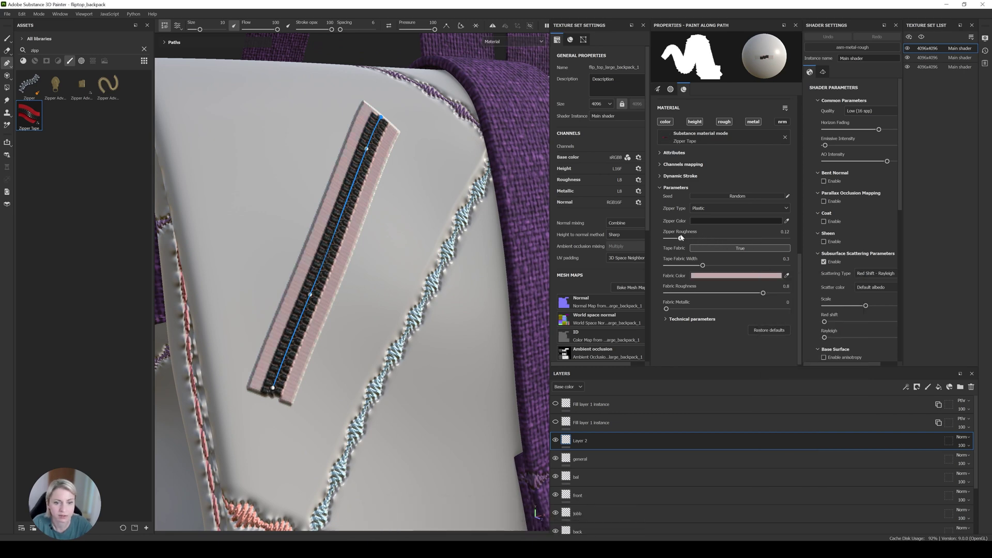
Set the zipper type to Invisible and the fabric roughness to 0.67
{"action": "left_click", "coordinate": [725, 209]}
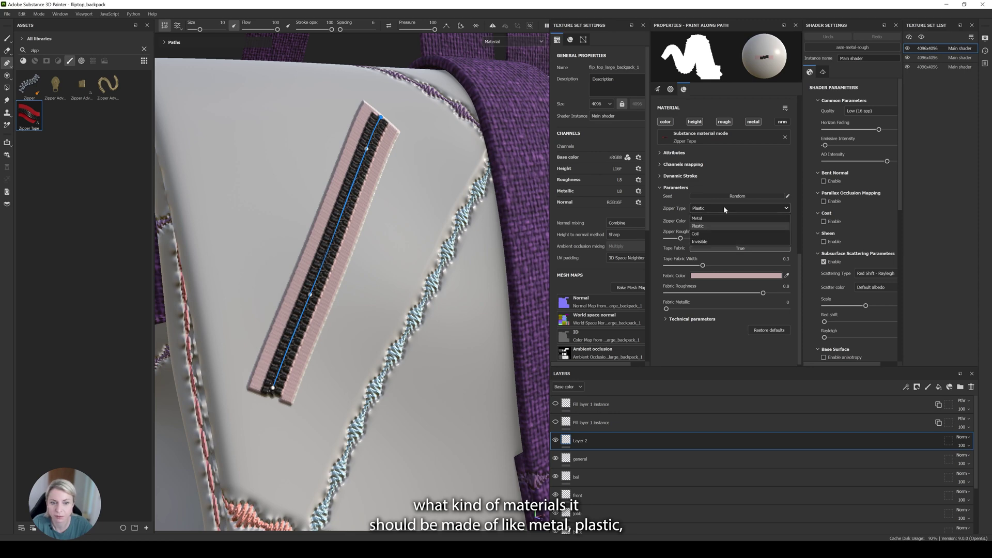
{"action": "left_click", "coordinate": [722, 242]}
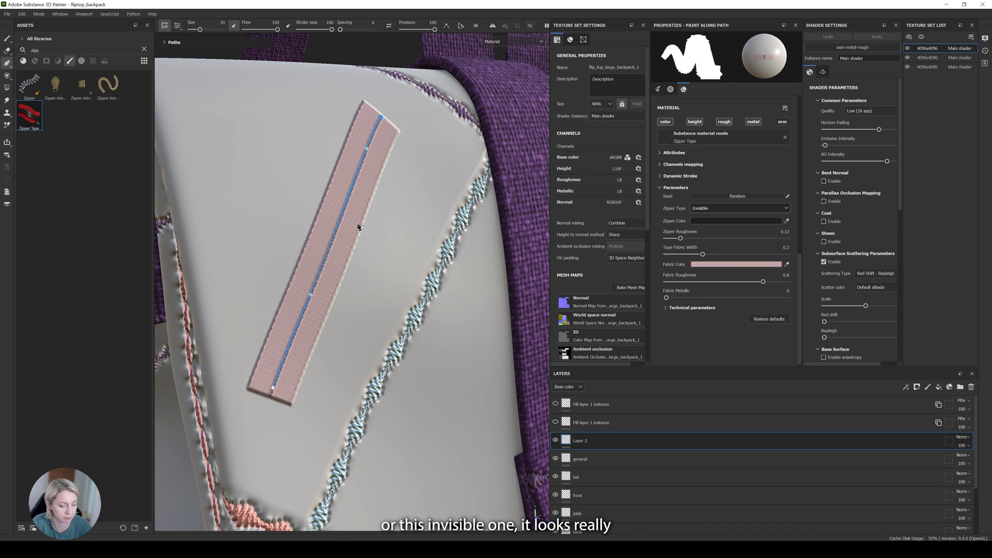
{"action": "left_click_drag", "start_coordinate": [359, 226], "coordinate": [331, 228], "text": "alt"}
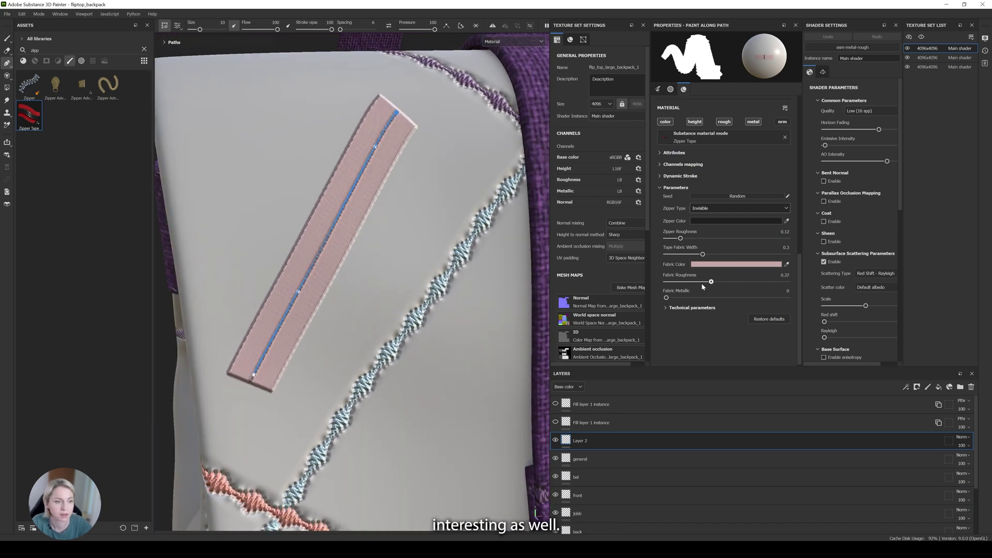
{"action": "left_click_drag", "start_coordinate": [688, 283], "coordinate": [743, 283]}
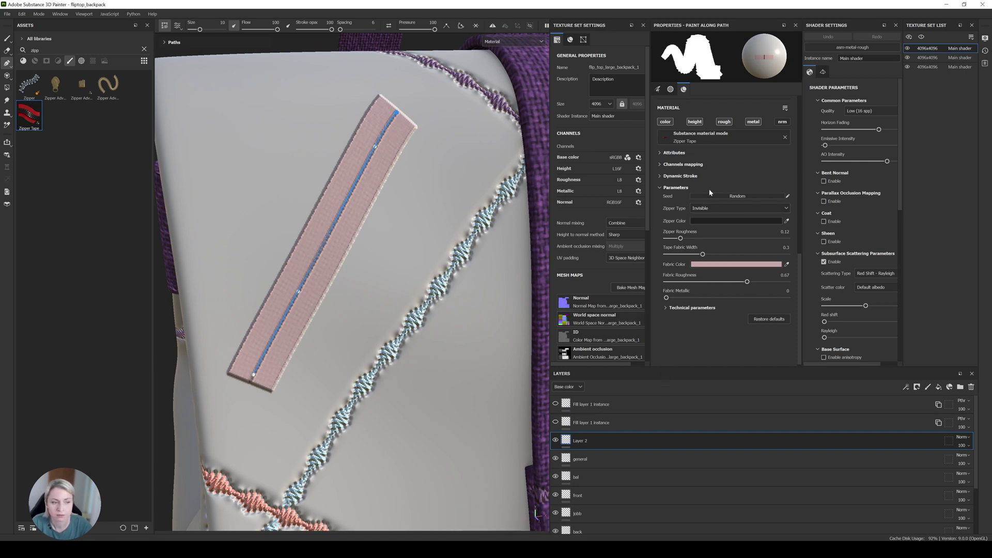
Show the Untitled_material layer and both Fill layer 1 instance layers again, and delete the zipper paint layer
{"action": "left_click", "coordinate": [555, 440]}
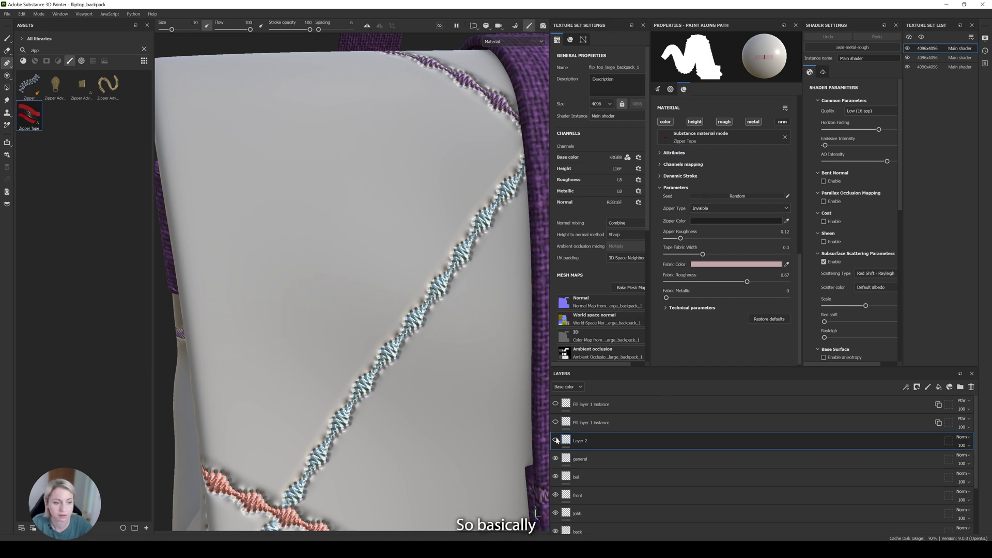
{"action": "scroll", "coordinate": [555, 465], "scroll_direction": "down", "scroll_amount": 3}
{"action": "left_click", "coordinate": [556, 502]}
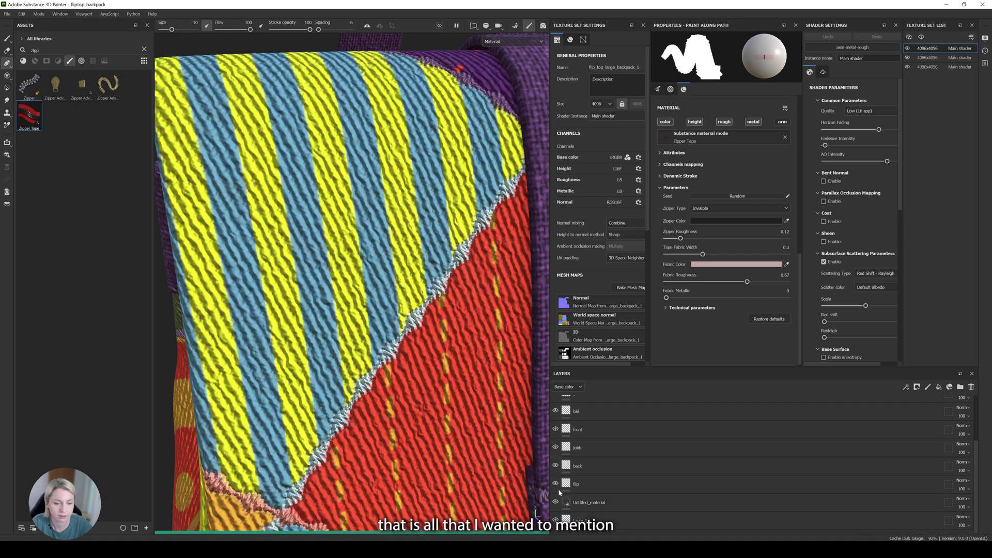
{"action": "scroll", "coordinate": [556, 466], "scroll_direction": "up", "scroll_amount": 3}
{"action": "left_click", "coordinate": [556, 441]}
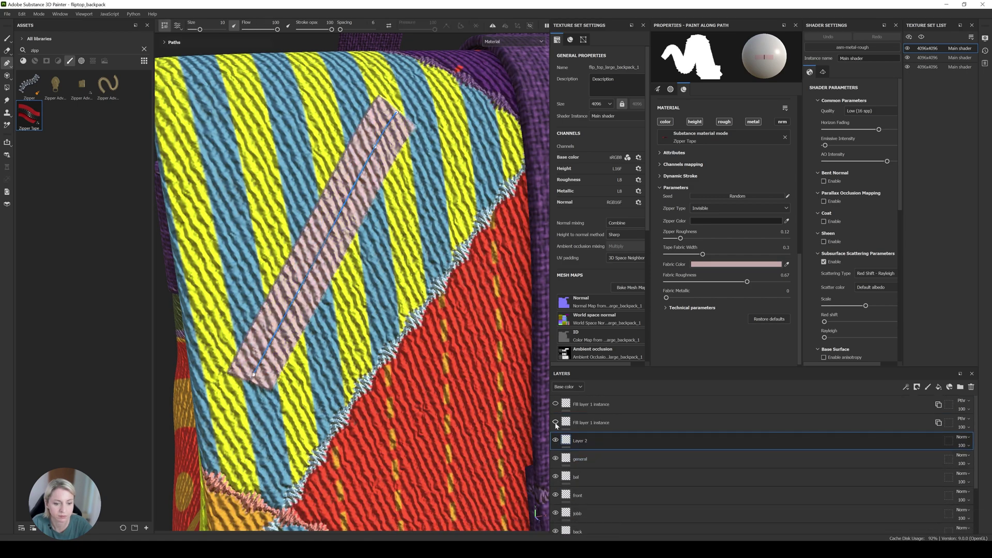
{"action": "left_click", "coordinate": [597, 441]}
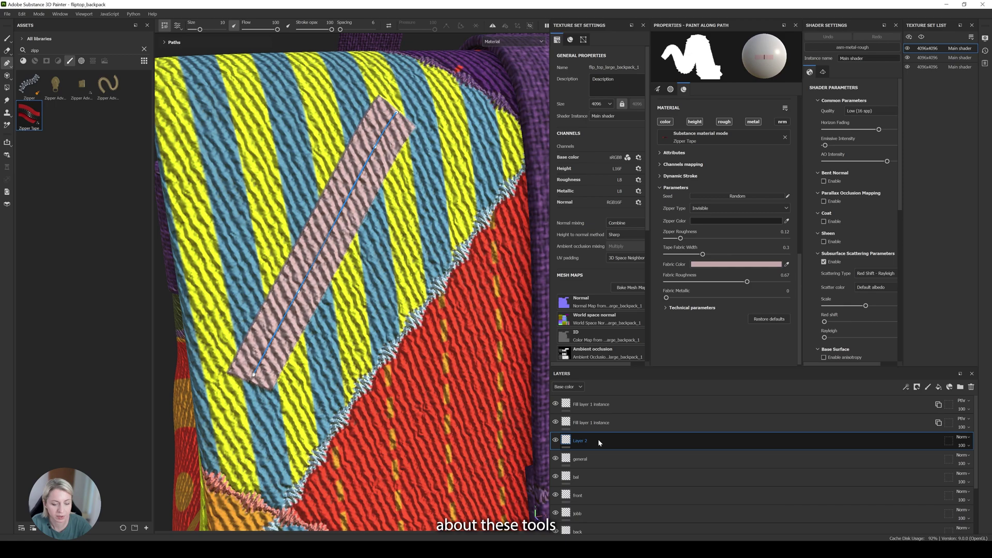
{"action": "key", "text": "Delete"}
Examine the stitching on the flap, front and side seam of the patchwork backpack, selecting the stitch layer directly below front
{"action": "scroll", "coordinate": [432, 363], "scroll_direction": "down", "scroll_amount": 5}
{"action": "scroll", "coordinate": [432, 364], "scroll_direction": "down", "scroll_amount": 4}
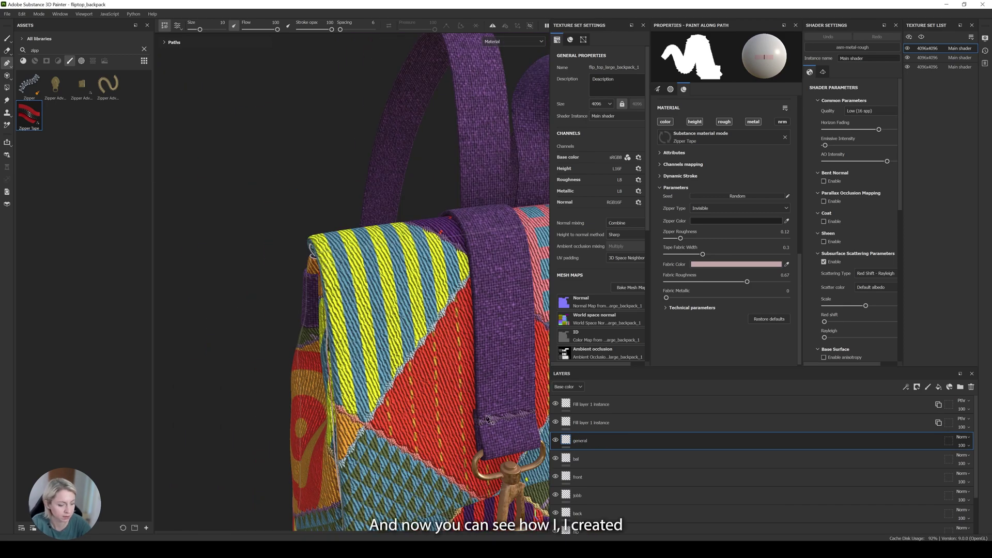
{"action": "scroll", "coordinate": [490, 421], "scroll_direction": "up", "scroll_amount": 3}
{"action": "middle_click_drag", "start_coordinate": [490, 420], "coordinate": [380, 232], "text": "alt"}
{"action": "scroll", "coordinate": [396, 249], "scroll_direction": "down", "scroll_amount": 5}
{"action": "left_click_drag", "start_coordinate": [448, 306], "coordinate": [478, 297], "text": "alt"}
{"action": "scroll", "coordinate": [418, 296], "scroll_direction": "up", "scroll_amount": 4}
{"action": "middle_click_drag", "start_coordinate": [434, 317], "coordinate": [440, 325], "text": "alt"}
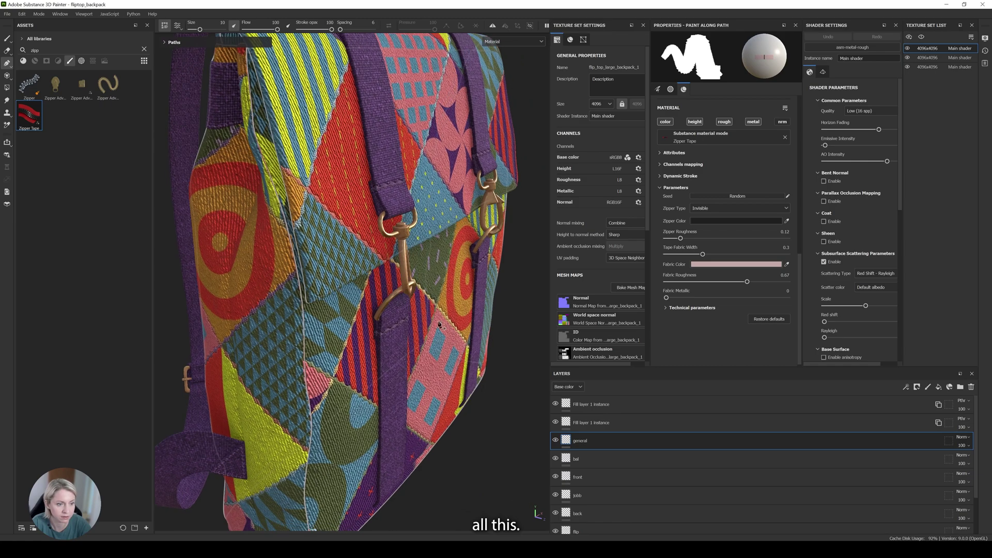
{"action": "left_click", "coordinate": [604, 501]}
{"action": "scroll", "coordinate": [292, 307], "scroll_direction": "up", "scroll_amount": 5}
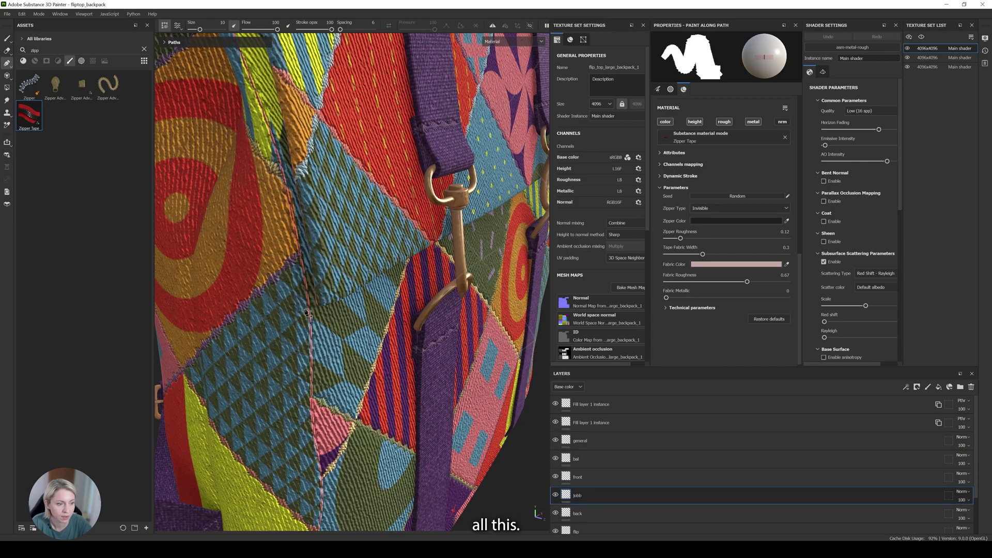
{"action": "scroll", "coordinate": [321, 408], "scroll_direction": "down", "scroll_amount": 6}
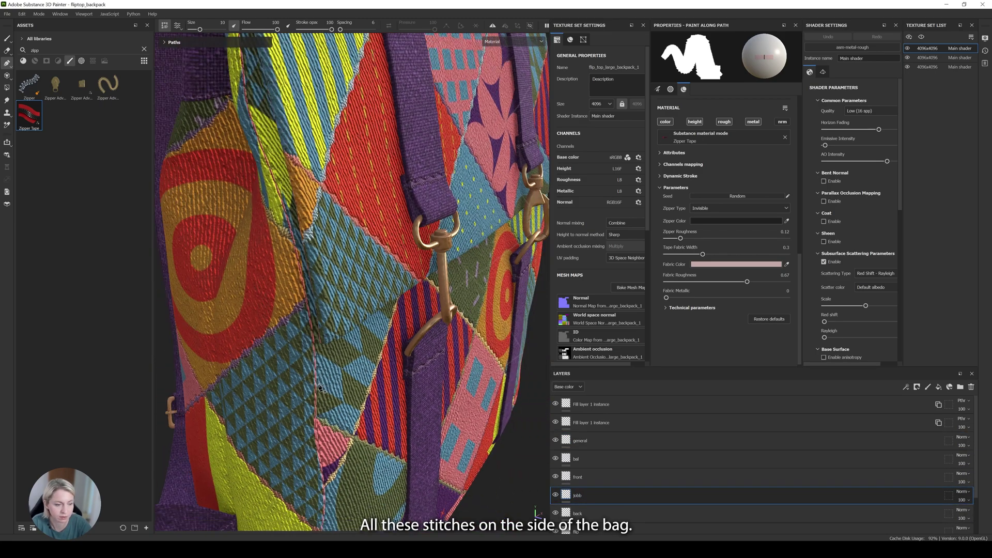
{"action": "left_click_drag", "start_coordinate": [379, 336], "coordinate": [384, 343], "text": "alt"}
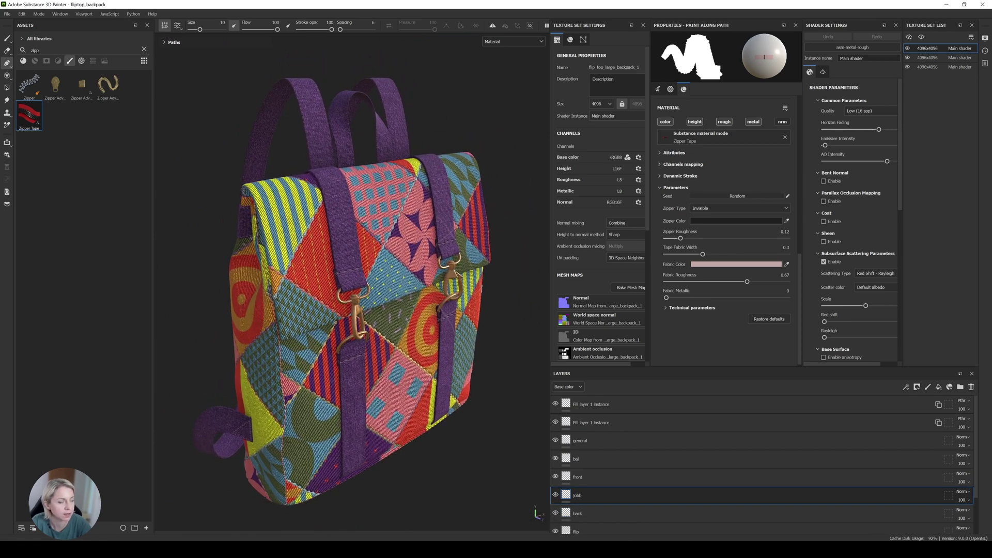
Send the backpack to Substance 3D Stager and import it with unused materials included
{"action": "left_click", "coordinate": [8, 15]}
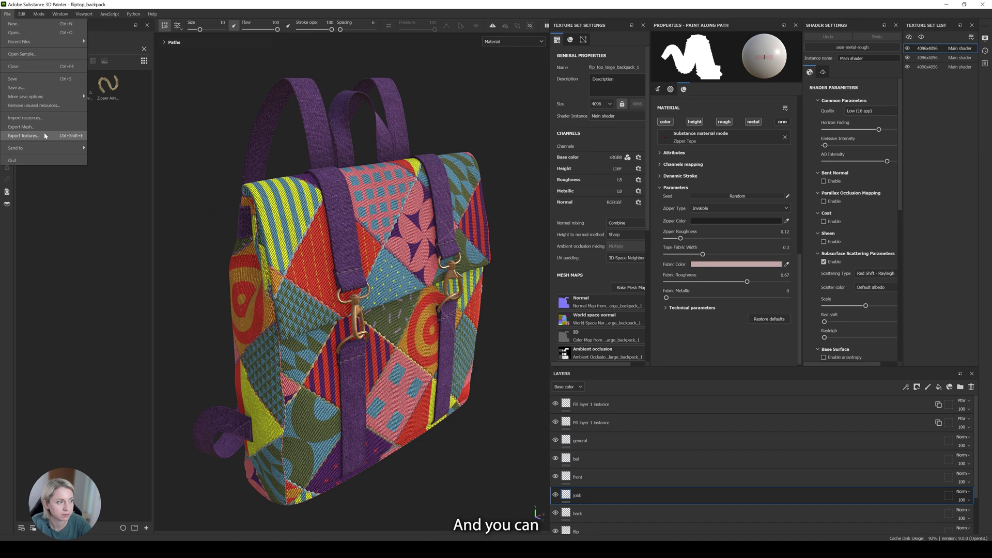
{"action": "mouse_move", "coordinate": [52, 152]}
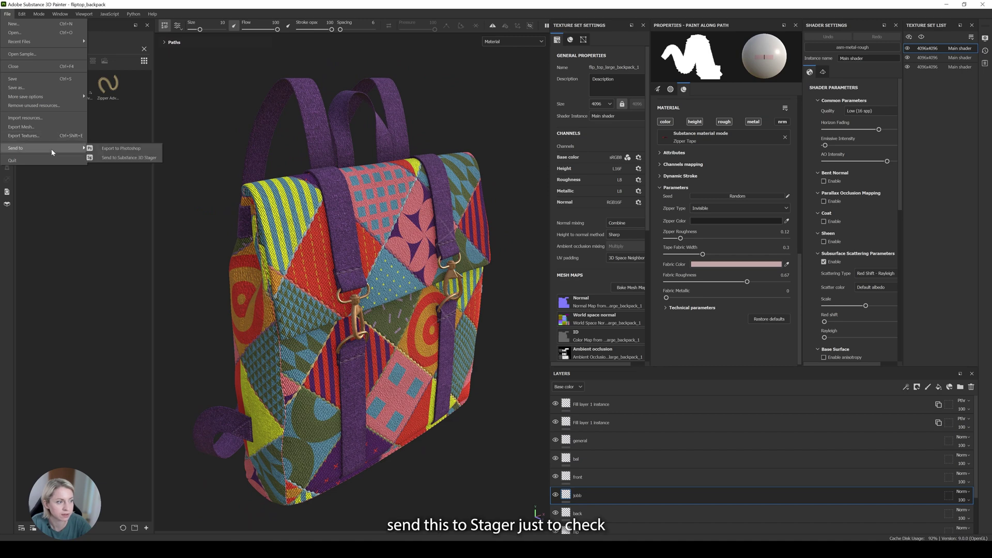
{"action": "left_click", "coordinate": [129, 157]}
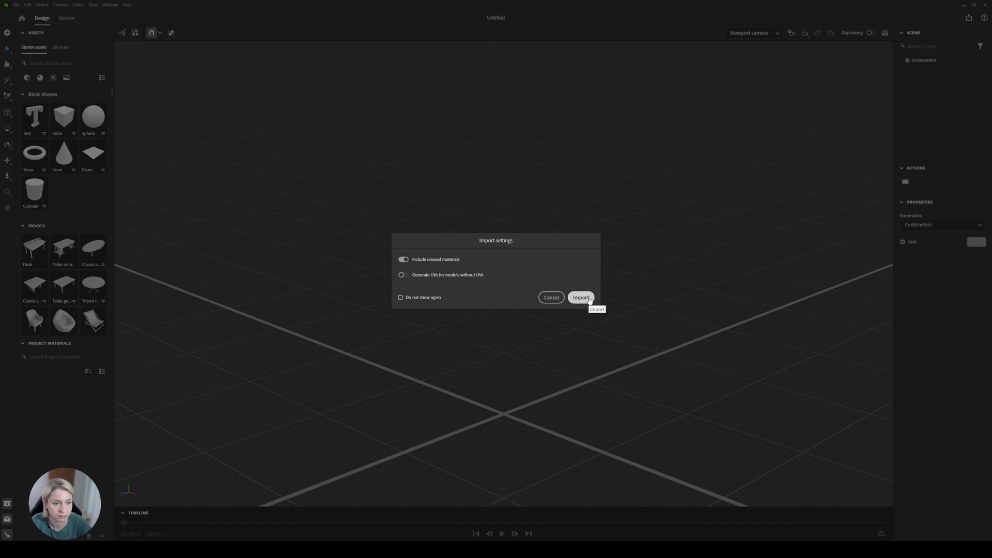
{"action": "left_click", "coordinate": [581, 298]}
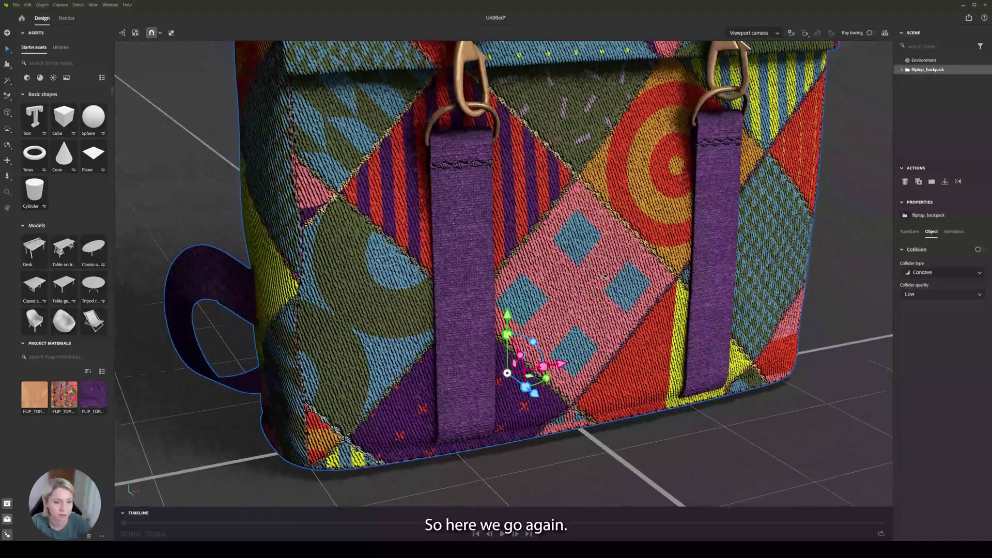
Add a plane under the backpack and scale it up evenly to serve as a large ground surface
{"action": "scroll", "coordinate": [604, 277], "scroll_direction": "down", "scroll_amount": 15}
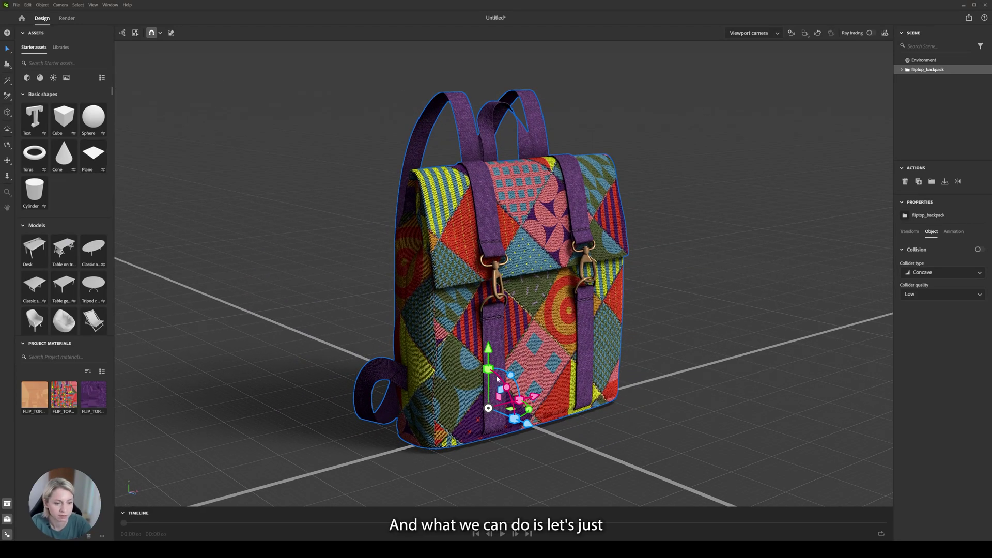
{"action": "left_click_drag", "start_coordinate": [498, 379], "coordinate": [840, 19]}
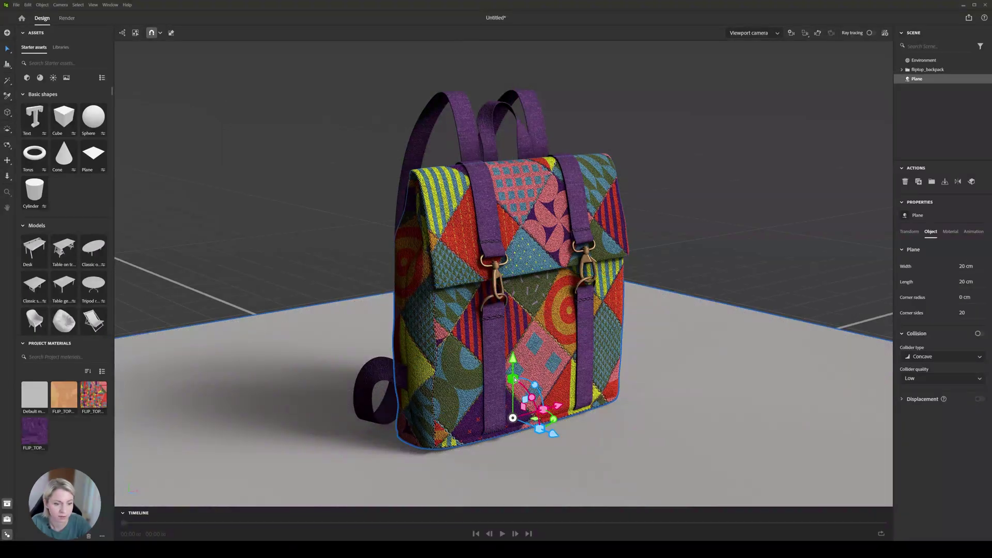
{"action": "left_click_drag", "start_coordinate": [514, 380], "coordinate": [591, 302]}
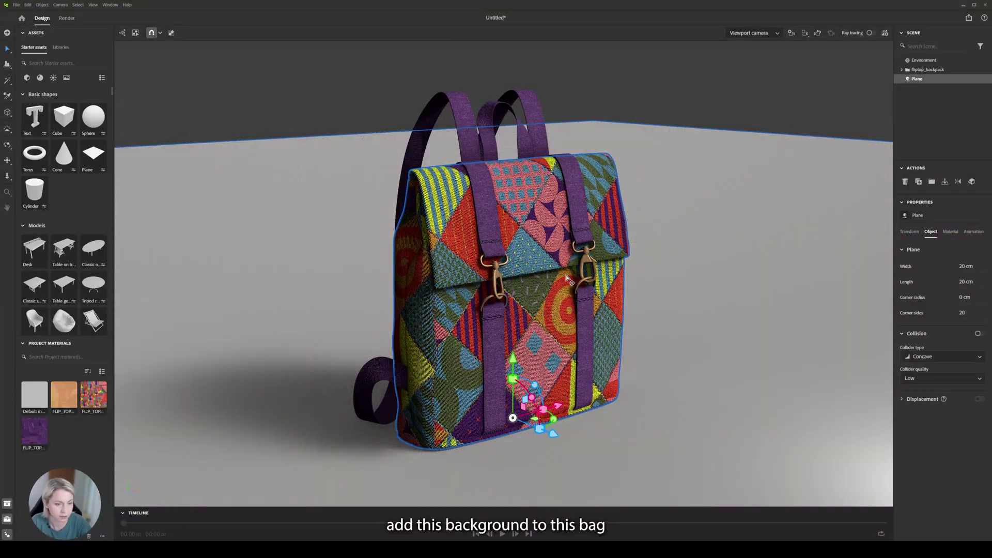
Frame the whole backpack from slightly above against the plane and add a camera for this view
{"action": "right_click_drag", "start_coordinate": [532, 223], "coordinate": [564, 250]}
{"action": "middle_click_drag", "start_coordinate": [564, 251], "coordinate": [554, 225]}
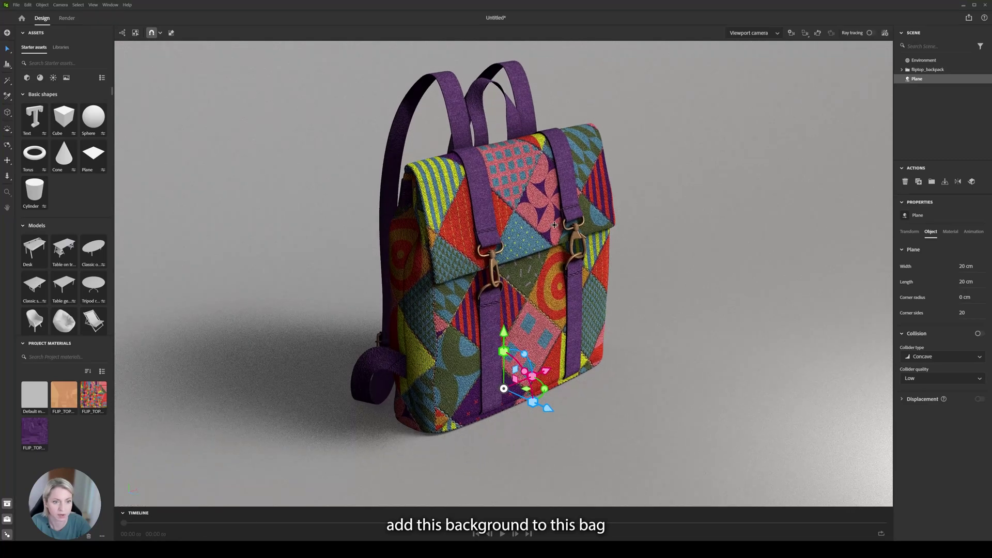
{"action": "left_click_drag", "start_coordinate": [555, 225], "coordinate": [594, 231], "text": "alt"}
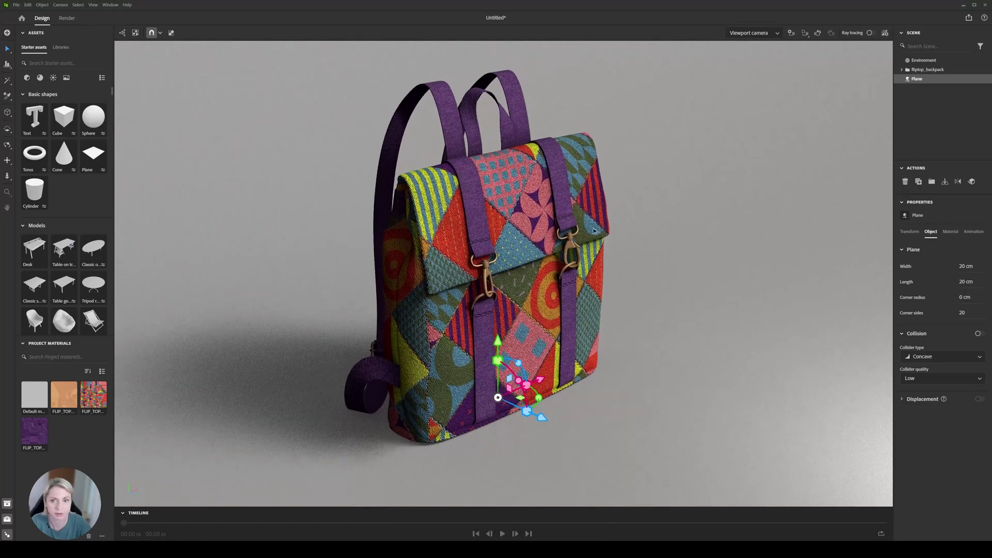
{"action": "left_click", "coordinate": [794, 36]}
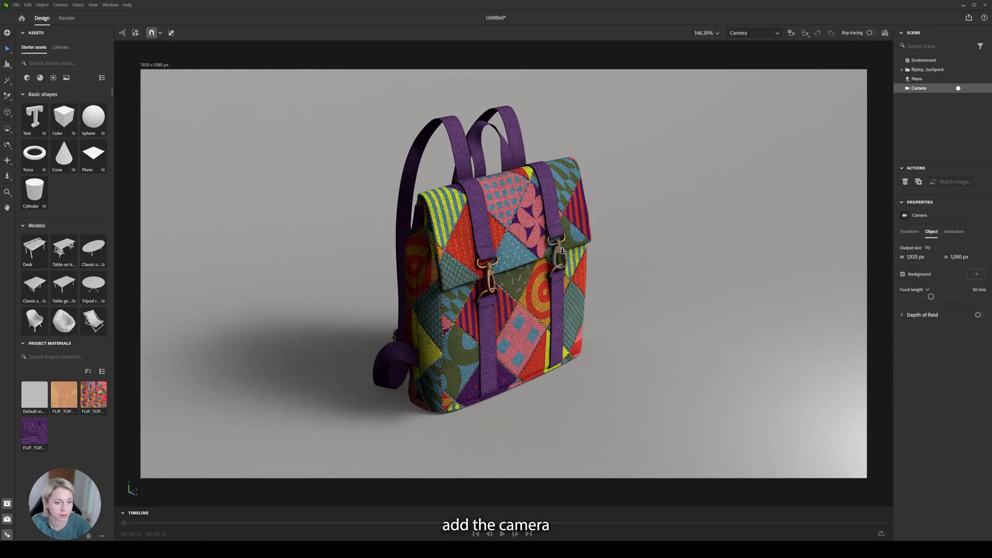
{"action": "middle_click_drag", "start_coordinate": [562, 251], "coordinate": [559, 260]}
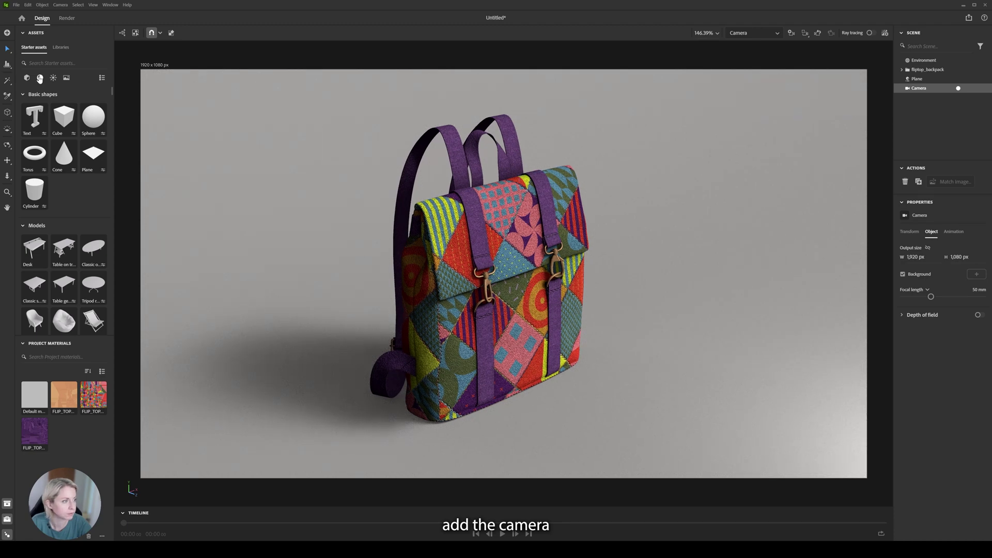
Try the Terrazzo starter material on the ground plane and replace it with Red Terrazzo
{"action": "left_click", "coordinate": [39, 79]}
{"action": "scroll", "coordinate": [73, 232], "scroll_direction": "down", "scroll_amount": 1}
{"action": "mouse_move", "coordinate": [73, 237]}
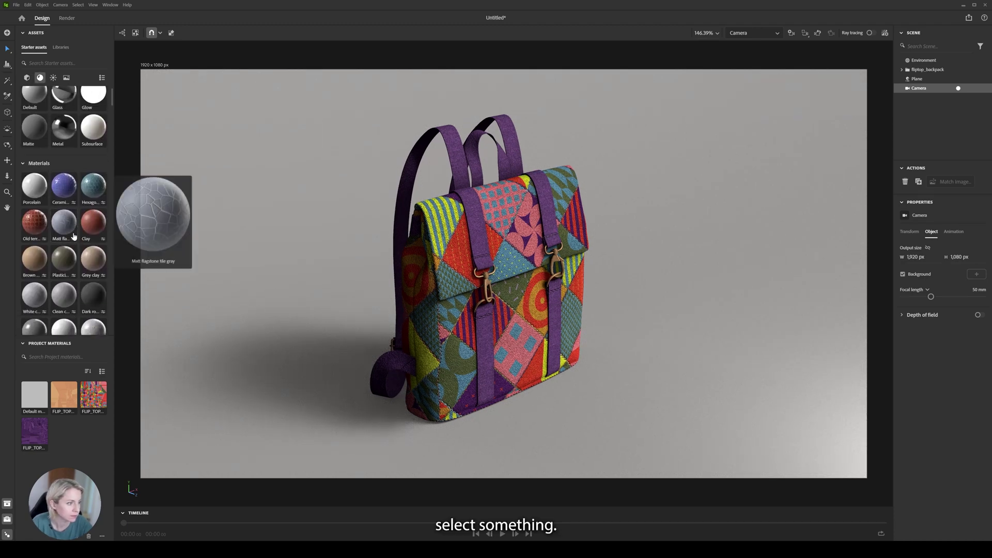
{"action": "scroll", "coordinate": [57, 198], "scroll_direction": "down", "scroll_amount": 1}
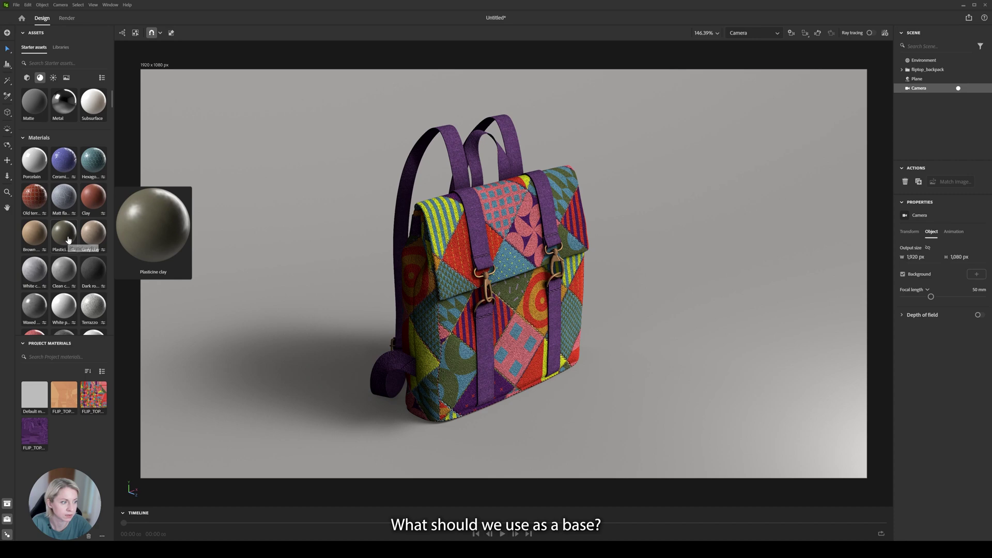
{"action": "scroll", "coordinate": [97, 238], "scroll_direction": "down", "scroll_amount": 2}
{"action": "mouse_move", "coordinate": [92, 257]}
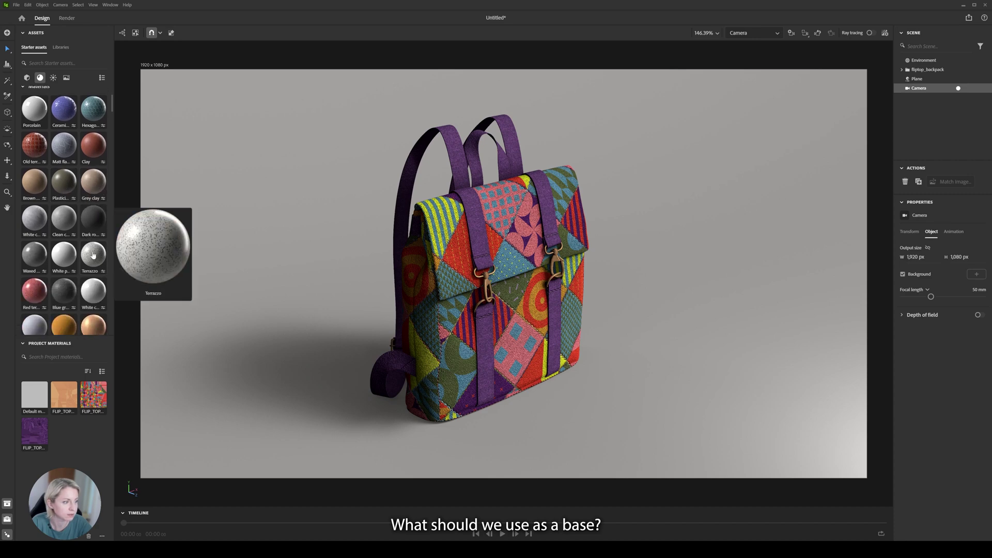
{"action": "left_click_drag", "start_coordinate": [93, 260], "coordinate": [271, 268]}
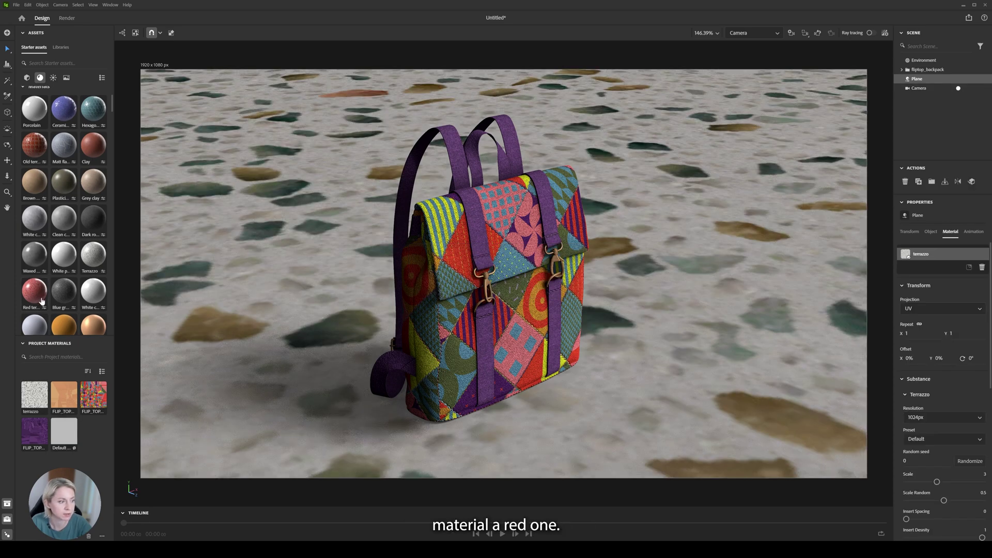
{"action": "left_click_drag", "start_coordinate": [42, 302], "coordinate": [281, 264]}
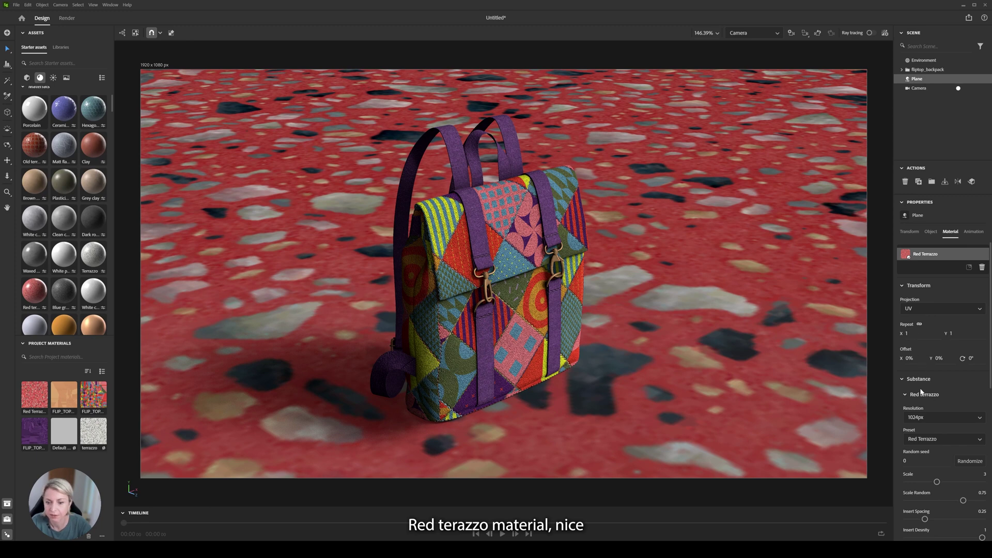
Set the Red Terrazzo material's resolution to 2048px and its linked X and Y repeat to 4
{"action": "left_click", "coordinate": [930, 418]}
{"action": "left_click", "coordinate": [925, 468]}
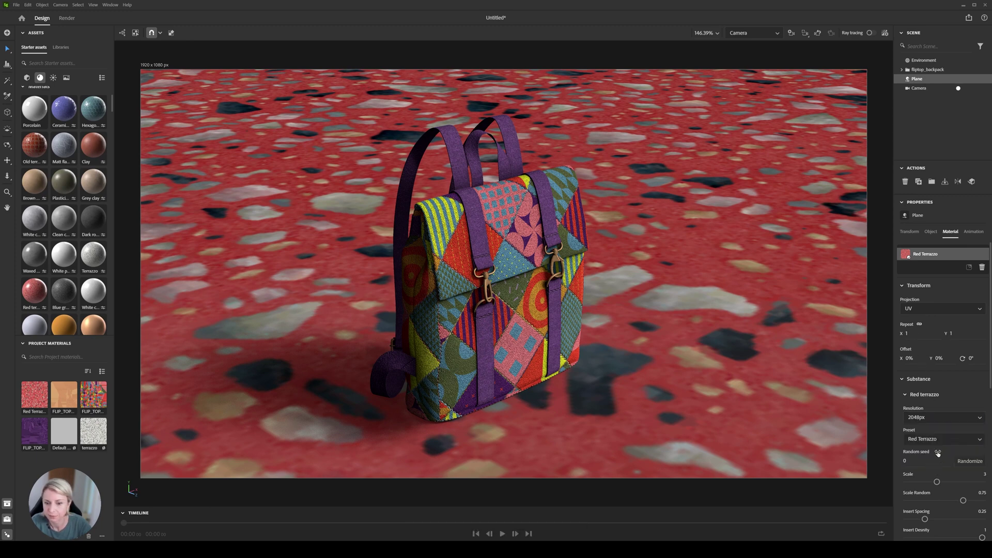
{"action": "left_click", "coordinate": [906, 333]}
{"action": "type", "text": "4"}
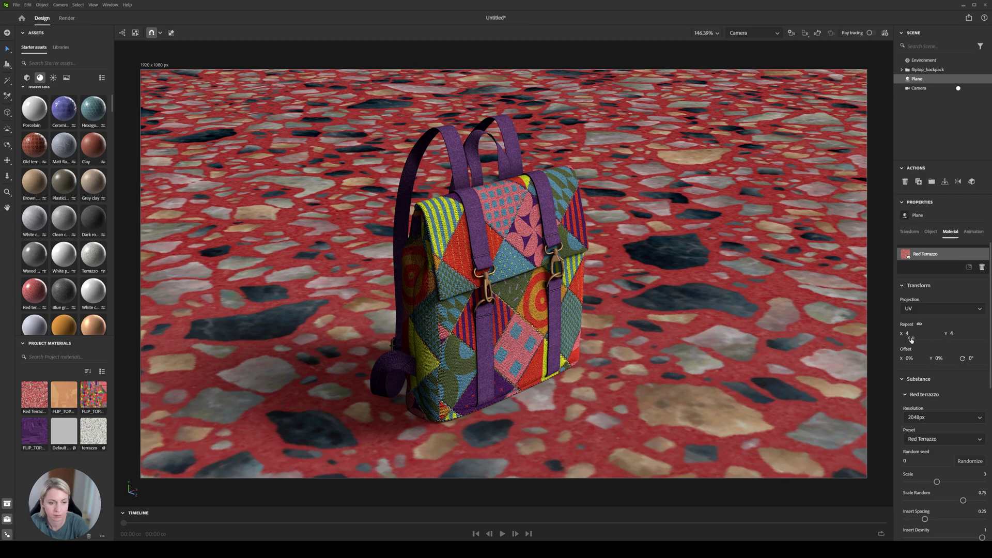
Increase the linked X and Y repeat of the plane's Red Terrazzo material to 5 and finally to 10
{"action": "key", "text": "Return"}
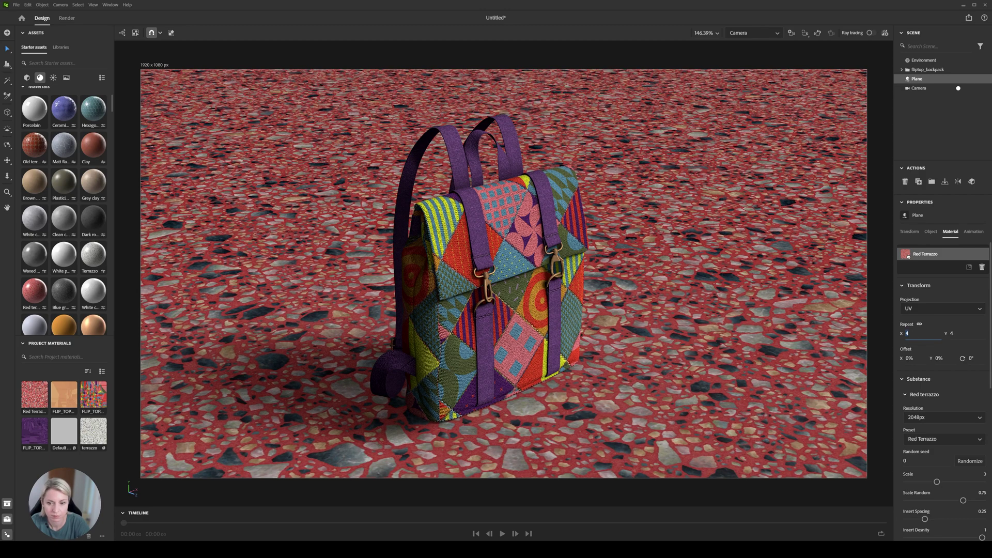
{"action": "type", "text": "5"}
{"action": "key", "text": "Return"}
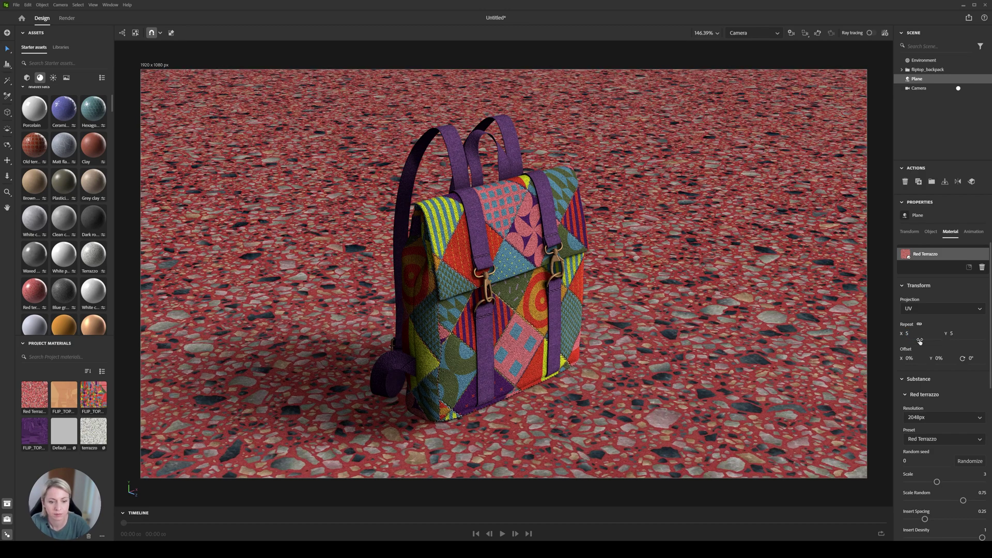
{"action": "double_click", "coordinate": [914, 335]}
{"action": "type", "text": "10"}
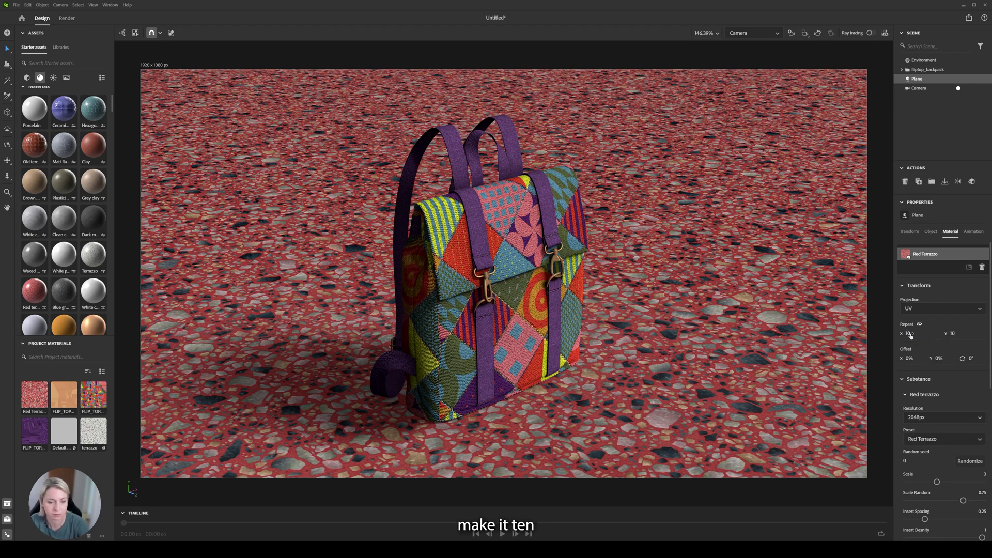
{"action": "key", "text": "Return"}
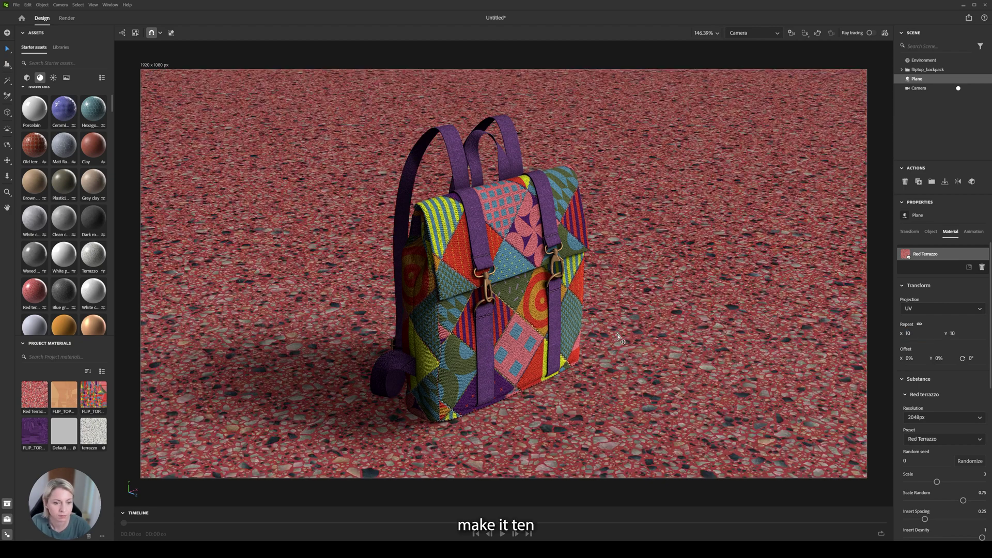
Turn on ray tracing and adjust the camera's framing so the whole backpack stands within the image
{"action": "middle_click_drag", "start_coordinate": [531, 254], "coordinate": [542, 240]}
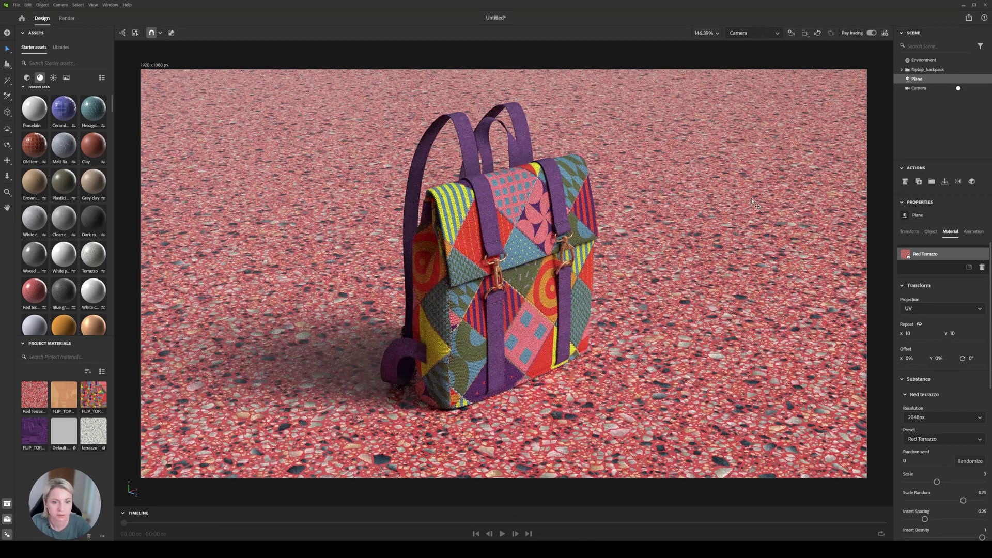
{"action": "mouse_move", "coordinate": [594, 264]}
{"action": "right_mouse_down"}
{"action": "mouse_move", "coordinate": [602, 239]}
{"action": "mouse_move", "coordinate": [608, 256]}
{"action": "right_mouse_up"}
{"action": "mouse_move", "coordinate": [607, 256]}
{"action": "middle_mouse_down"}
{"action": "mouse_move", "coordinate": [610, 233]}
{"action": "mouse_move", "coordinate": [588, 274]}
{"action": "middle_mouse_up"}
{"action": "scroll", "coordinate": [577, 269], "scroll_direction": "up", "scroll_amount": 2}
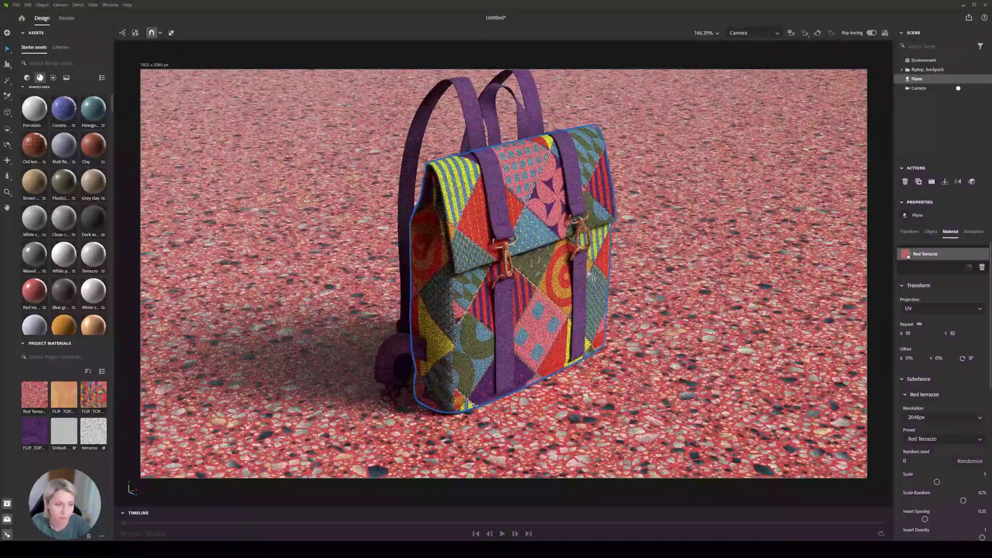
{"action": "scroll", "coordinate": [588, 271], "scroll_direction": "down", "scroll_amount": 1}
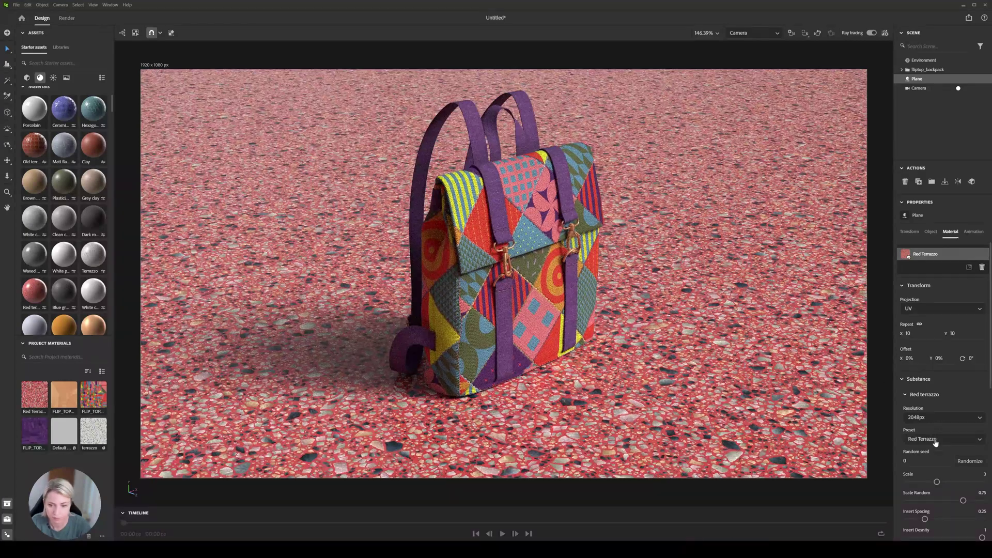
Change the terrazzo inserts' Color 2 to grey 696D70 and Color 6 to grey 5E5F66
{"action": "scroll", "coordinate": [938, 473], "scroll_direction": "down", "scroll_amount": 10}
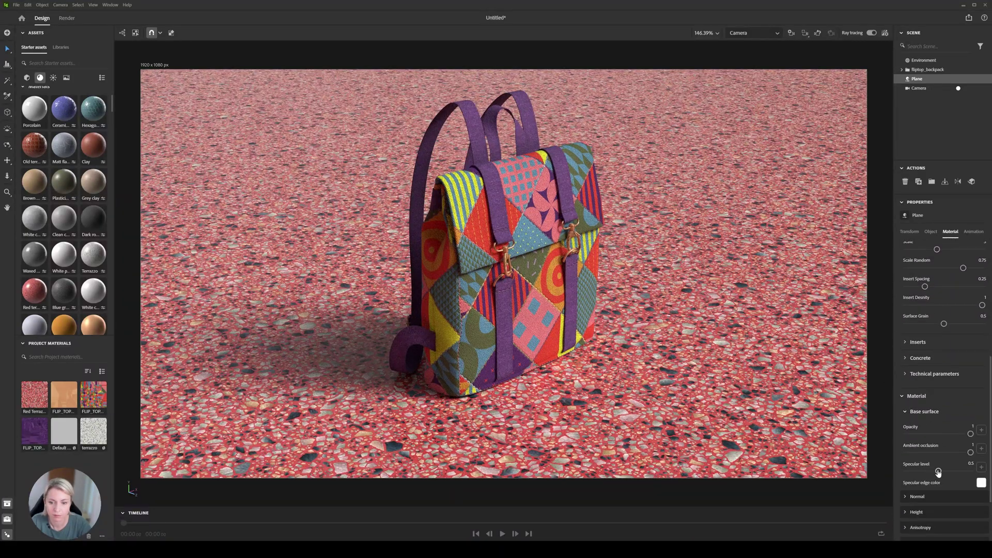
{"action": "left_click", "coordinate": [907, 292]}
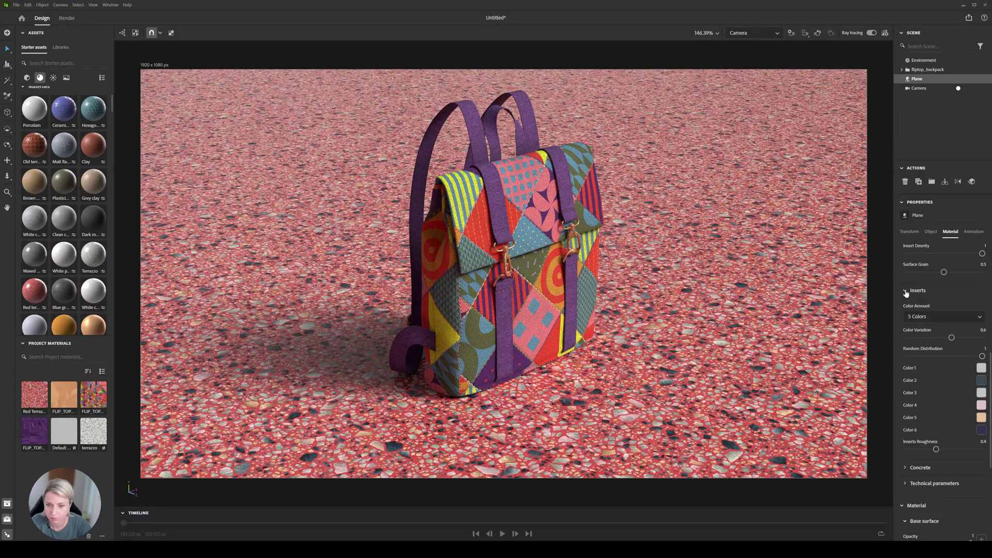
{"action": "left_click", "coordinate": [981, 380]}
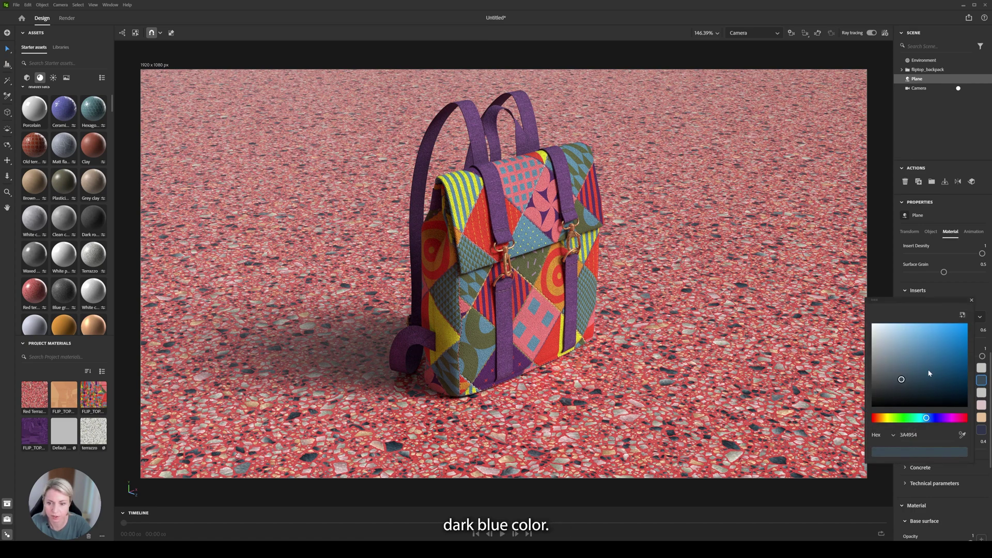
{"action": "left_click_drag", "start_coordinate": [880, 369], "coordinate": [878, 370]}
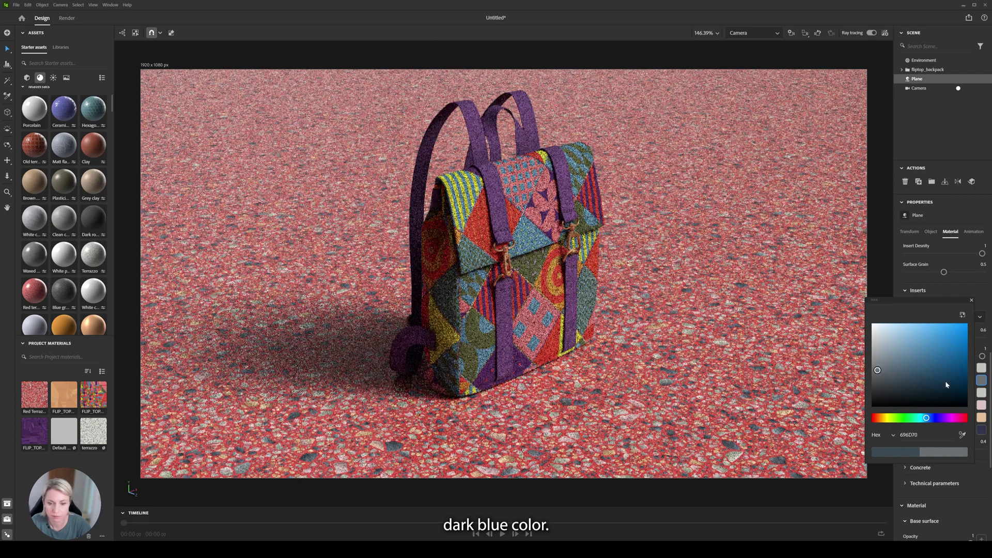
{"action": "left_click", "coordinate": [982, 381]}
{"action": "left_click", "coordinate": [982, 432]}
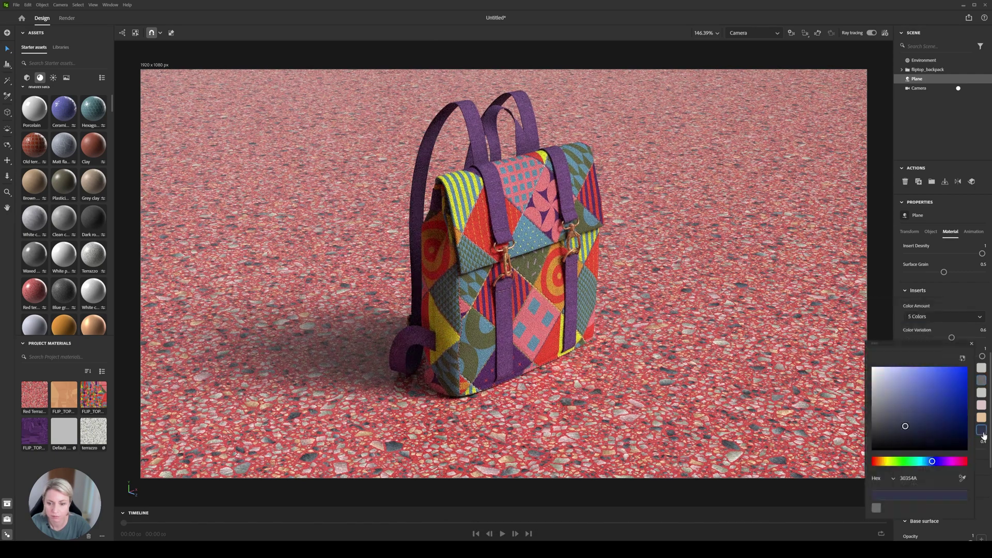
{"action": "left_click", "coordinate": [880, 417]}
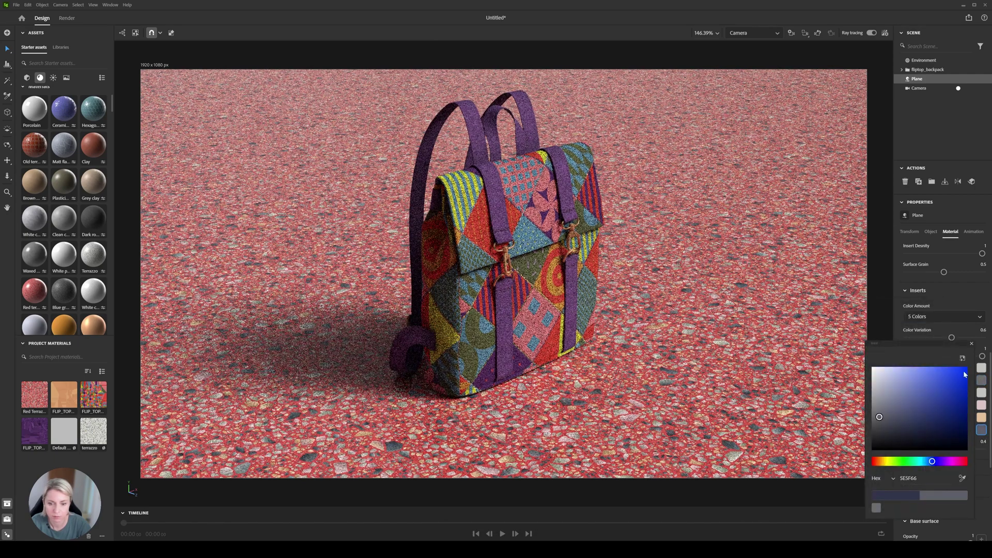
{"action": "left_click", "coordinate": [982, 431]}
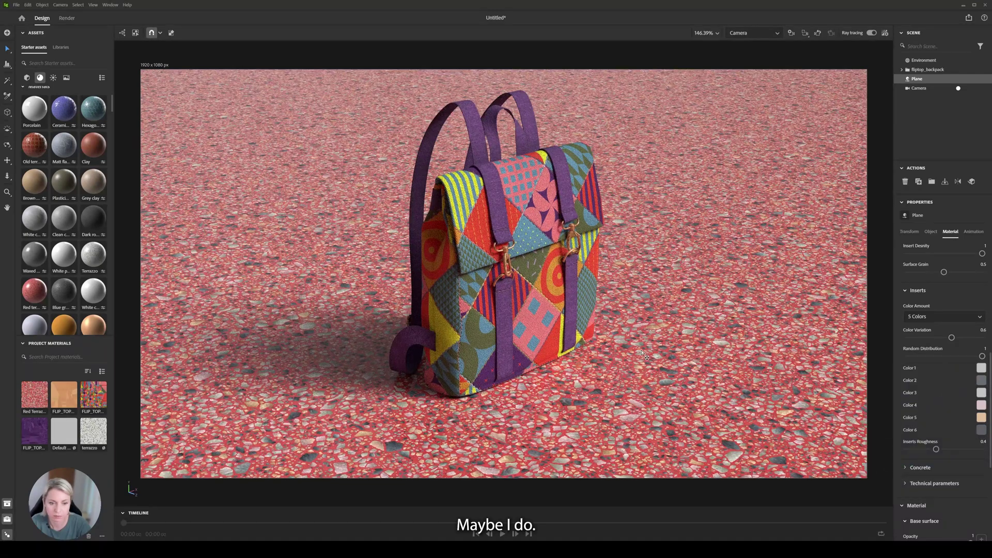
Lower the Inserts Roughness of the plane's terrazzo material to 0.09
{"action": "scroll", "coordinate": [940, 414], "scroll_direction": "up", "scroll_amount": 7}
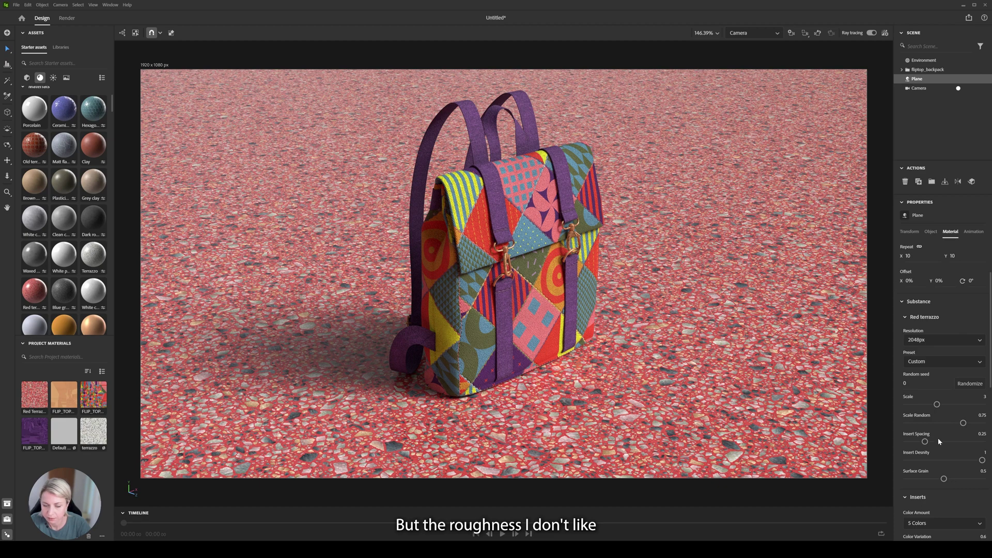
{"action": "scroll", "coordinate": [938, 438], "scroll_direction": "down", "scroll_amount": 10}
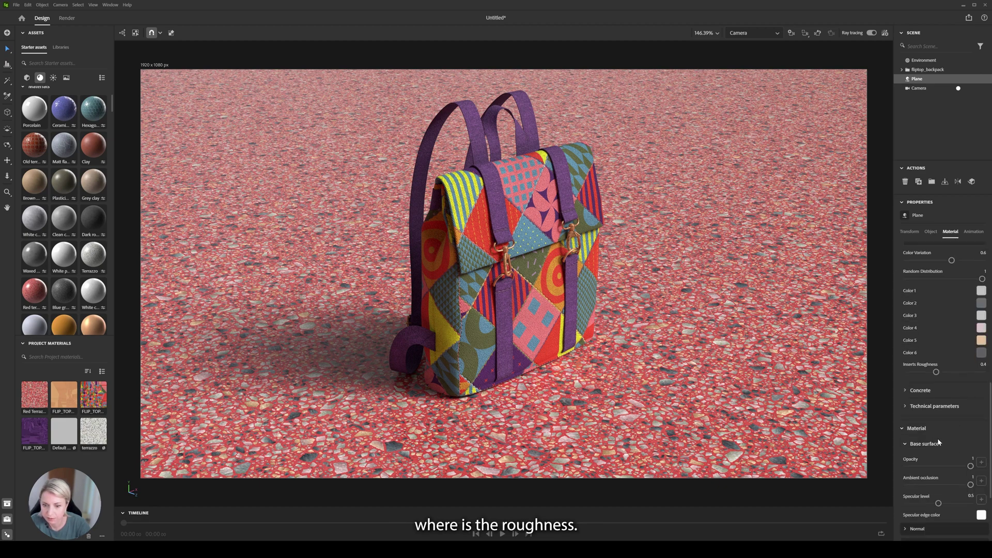
{"action": "scroll", "coordinate": [938, 439], "scroll_direction": "down", "scroll_amount": 5}
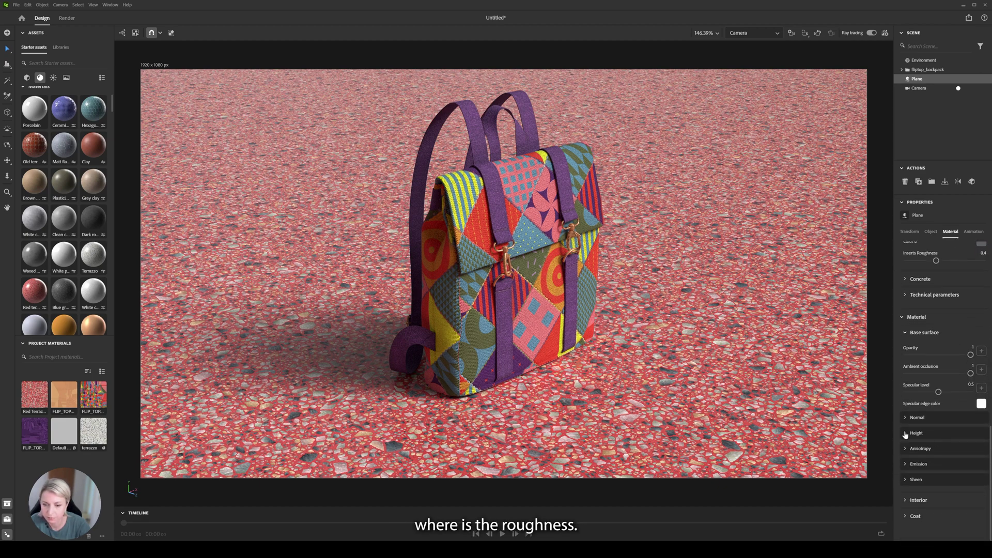
{"action": "scroll", "coordinate": [938, 490], "scroll_direction": "up", "scroll_amount": 10}
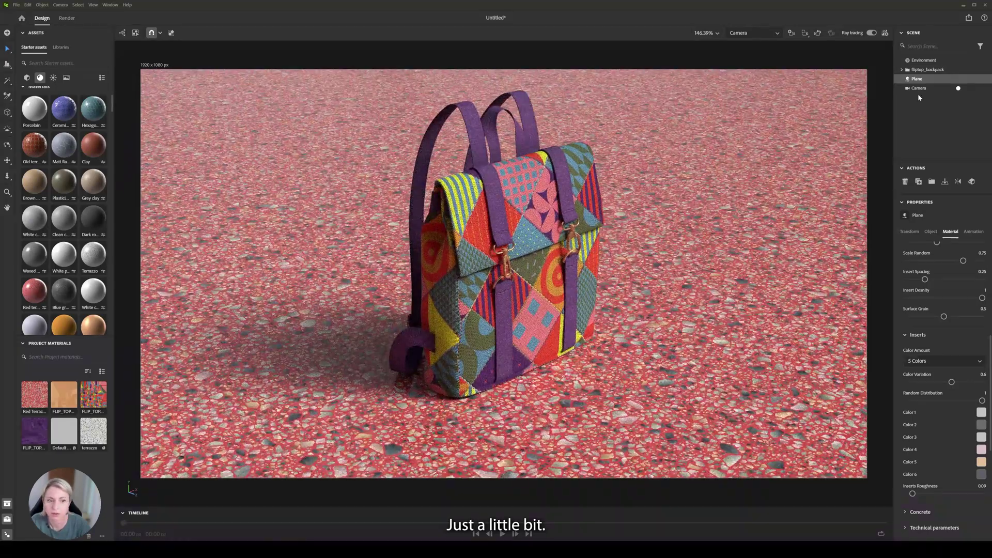
Add a second camera for the current view and delete it again
{"action": "left_click", "coordinate": [791, 34]}
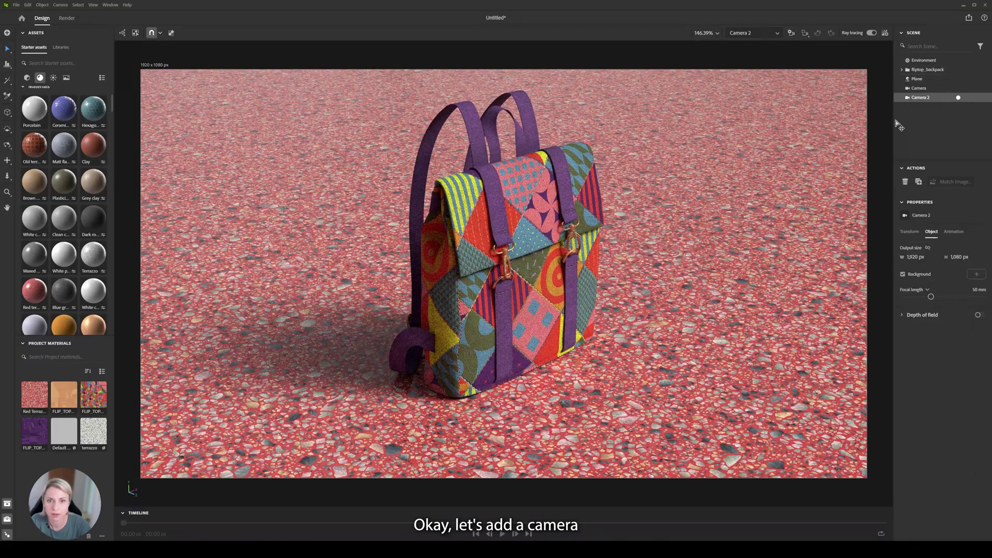
{"action": "key", "text": "Delete"}
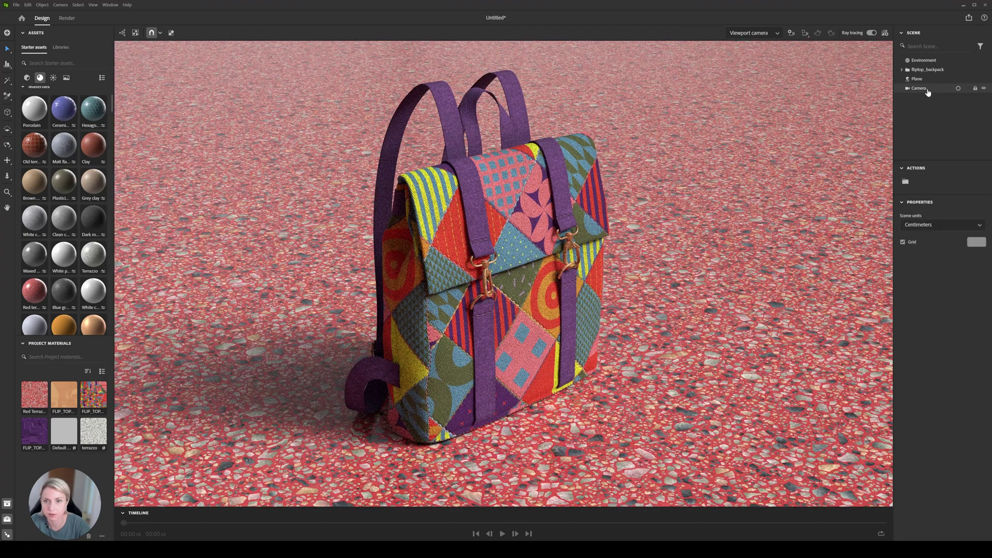
Enable depth of field on the original camera, focus on the backpack's front flap with a blur amount of 22.8, and refine the framing
{"action": "left_click", "coordinate": [958, 89]}
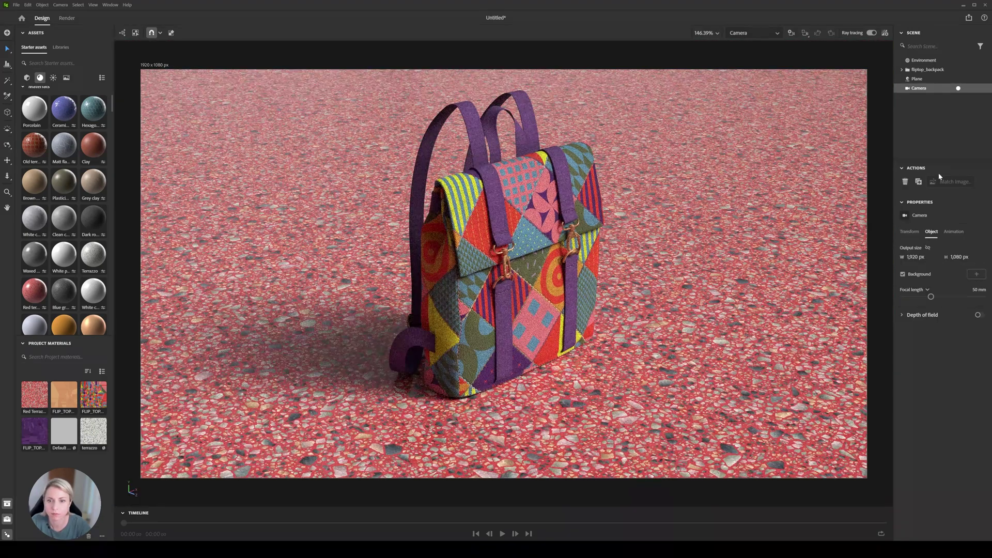
{"action": "left_click", "coordinate": [906, 317]}
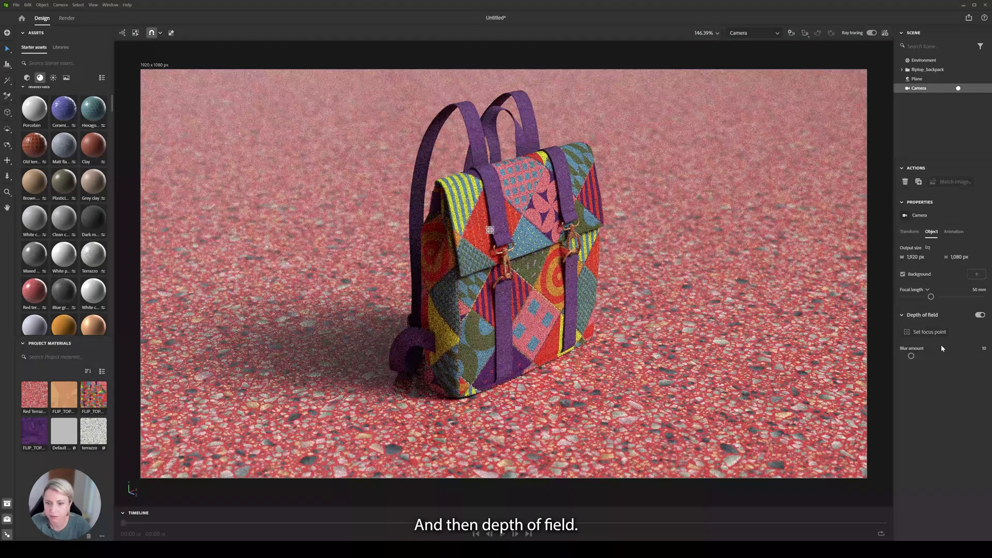
{"action": "left_click", "coordinate": [909, 333]}
{"action": "left_click", "coordinate": [515, 222]}
{"action": "left_click_drag", "start_coordinate": [911, 356], "coordinate": [920, 356]}
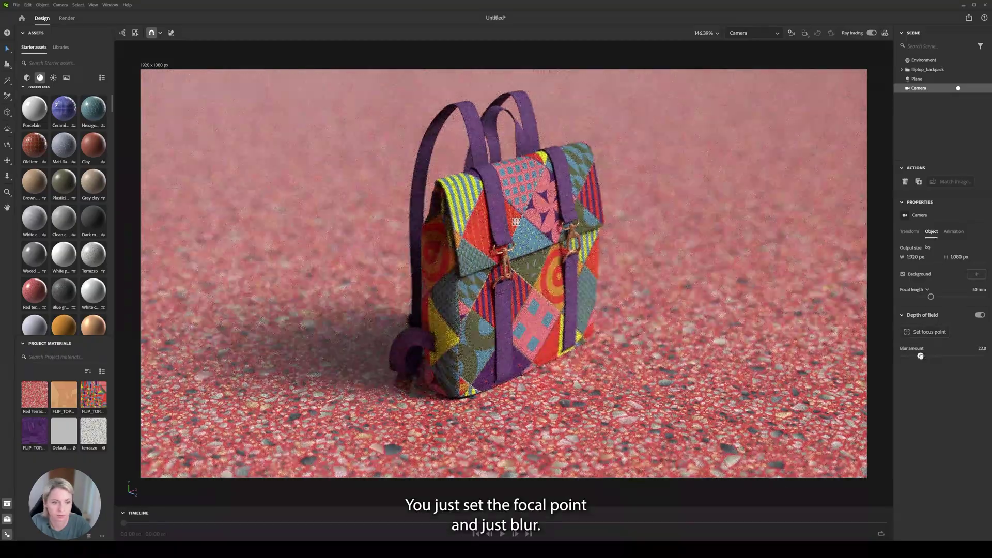
{"action": "scroll", "coordinate": [495, 250], "scroll_direction": "up", "scroll_amount": 1}
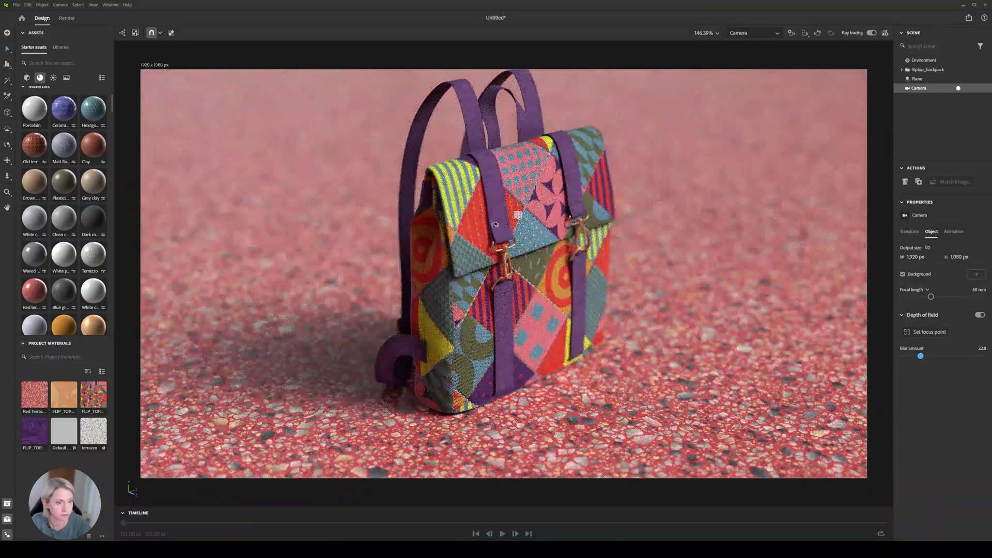
{"action": "middle_click_drag", "start_coordinate": [592, 233], "coordinate": [594, 253]}
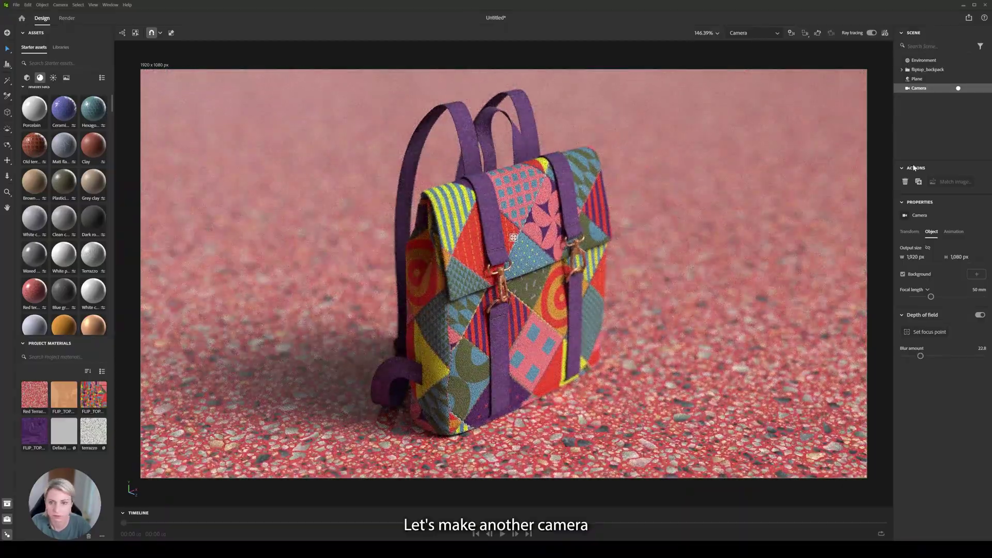
Add a second camera and move it in for a close-up of the backpack's side edge and front clasp
{"action": "left_click", "coordinate": [791, 34]}
{"action": "scroll", "coordinate": [447, 257], "scroll_direction": "up", "scroll_amount": 5}
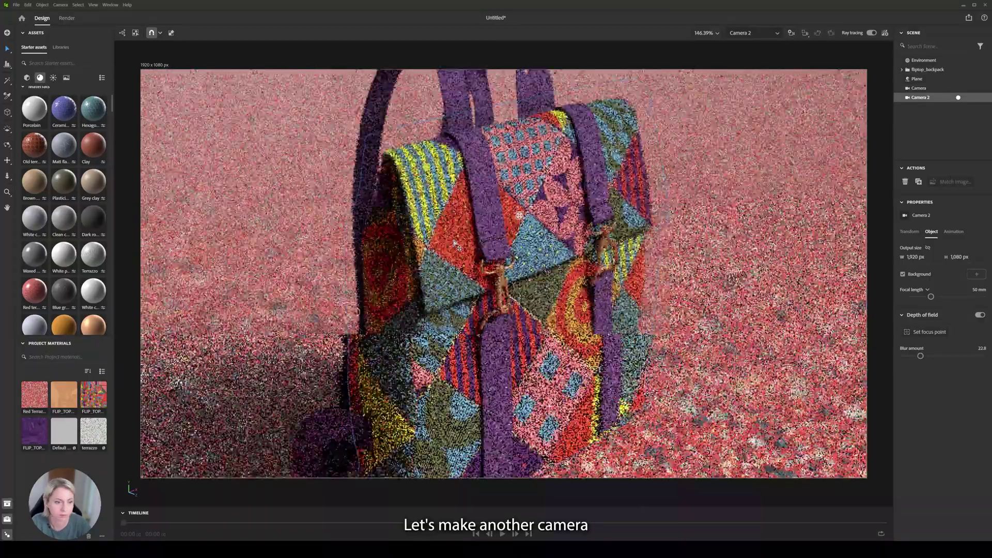
{"action": "middle_click_drag", "start_coordinate": [447, 257], "coordinate": [580, 245]}
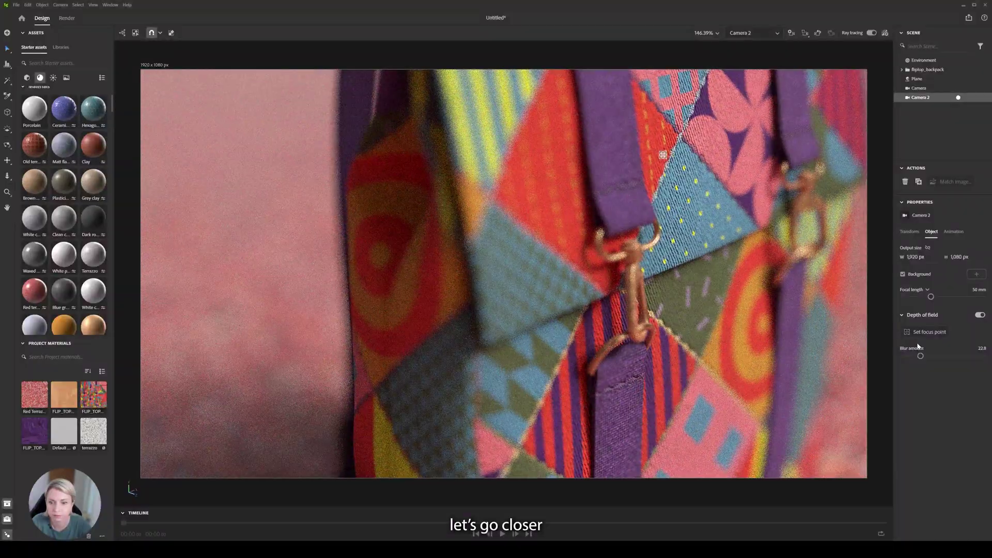
Set the second camera's focus point on the flap's side edge and pull the framing back slightly
{"action": "left_click", "coordinate": [921, 336]}
{"action": "left_click", "coordinate": [484, 261]}
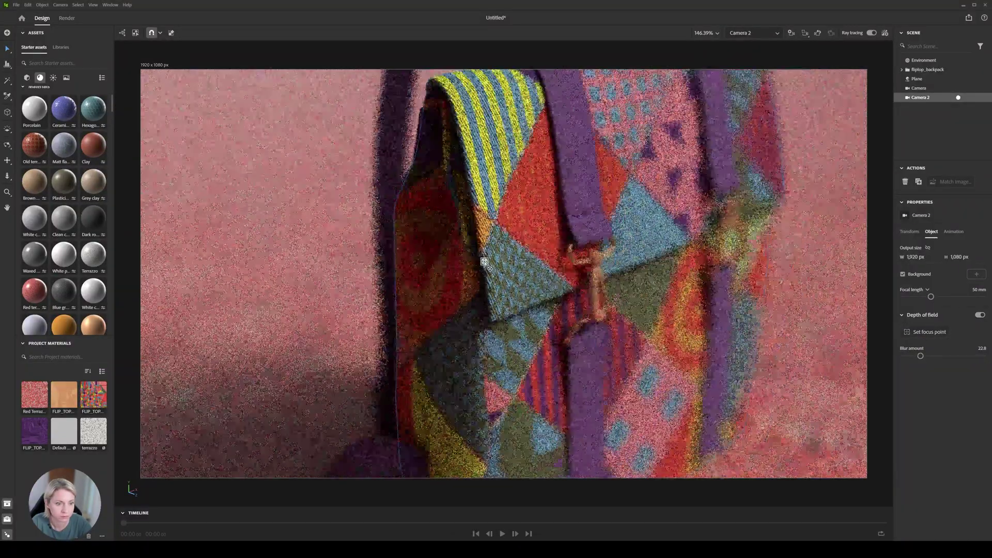
{"action": "scroll", "coordinate": [484, 261], "scroll_direction": "down", "scroll_amount": 1}
{"action": "middle_click_drag", "start_coordinate": [485, 261], "coordinate": [471, 274]}
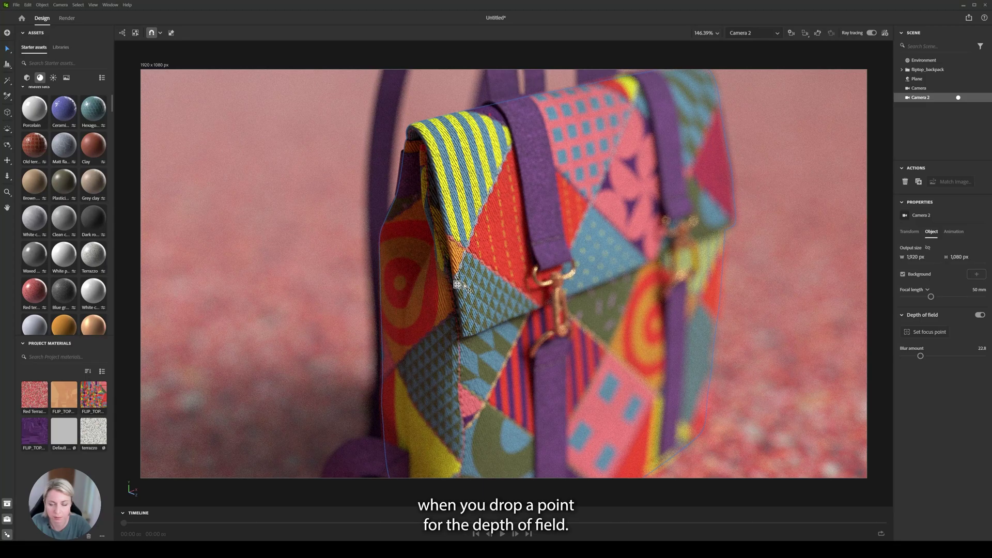
{"action": "scroll", "coordinate": [467, 292], "scroll_direction": "down", "scroll_amount": 2}
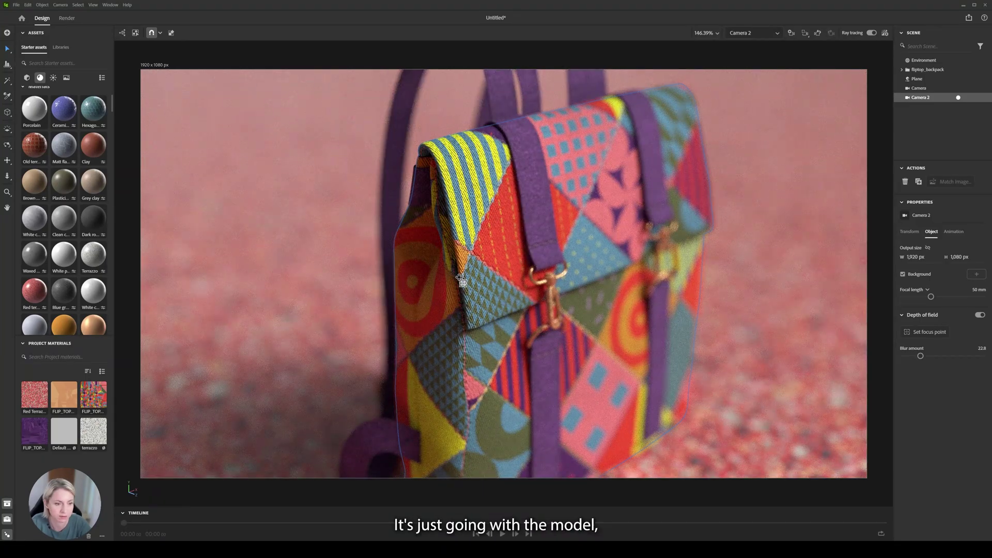
{"action": "scroll", "coordinate": [460, 281], "scroll_direction": "up", "scroll_amount": 2}
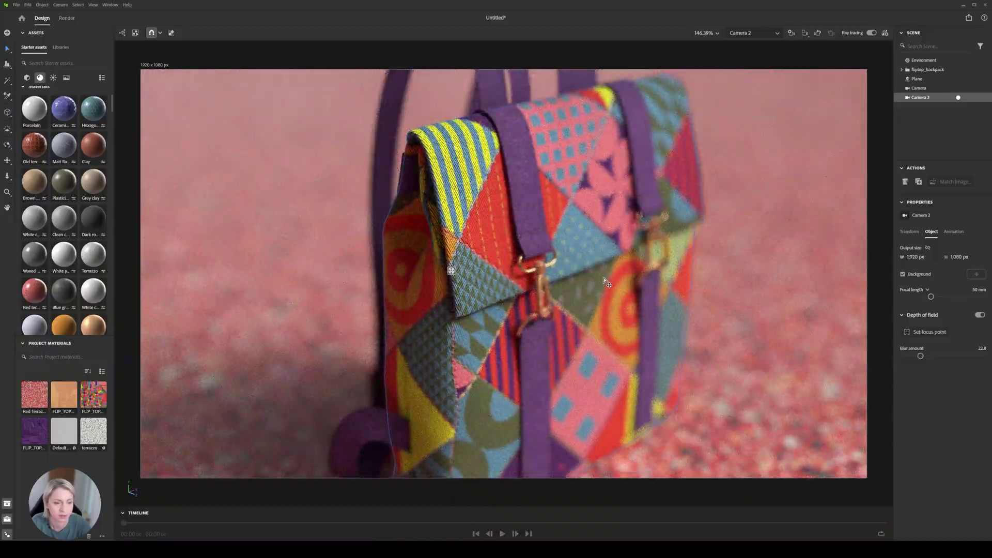
Rotate the environment lighting and replace its image with the Elevator corridor environment
{"action": "right_click_drag", "start_coordinate": [615, 298], "coordinate": [660, 316], "text": "shift"}
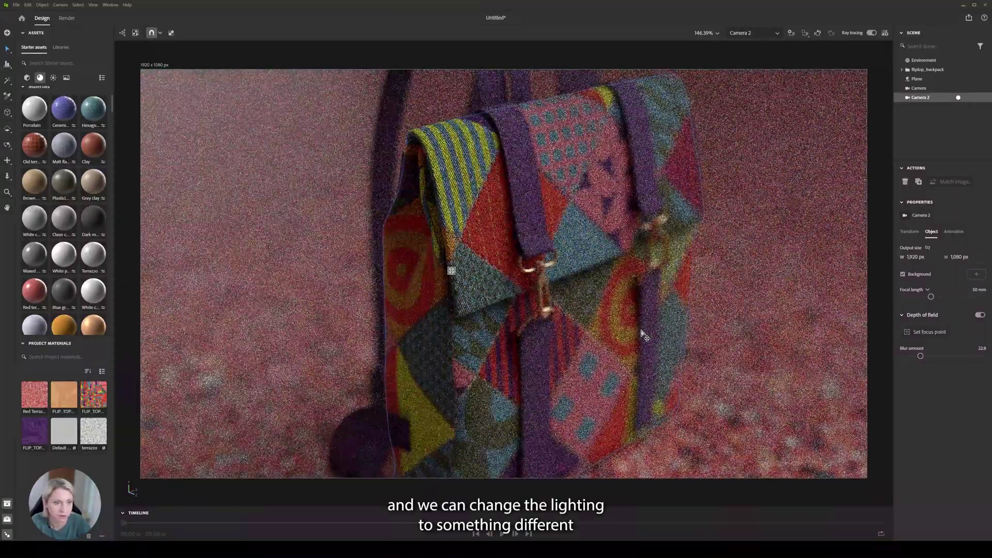
{"action": "left_click", "coordinate": [54, 79]}
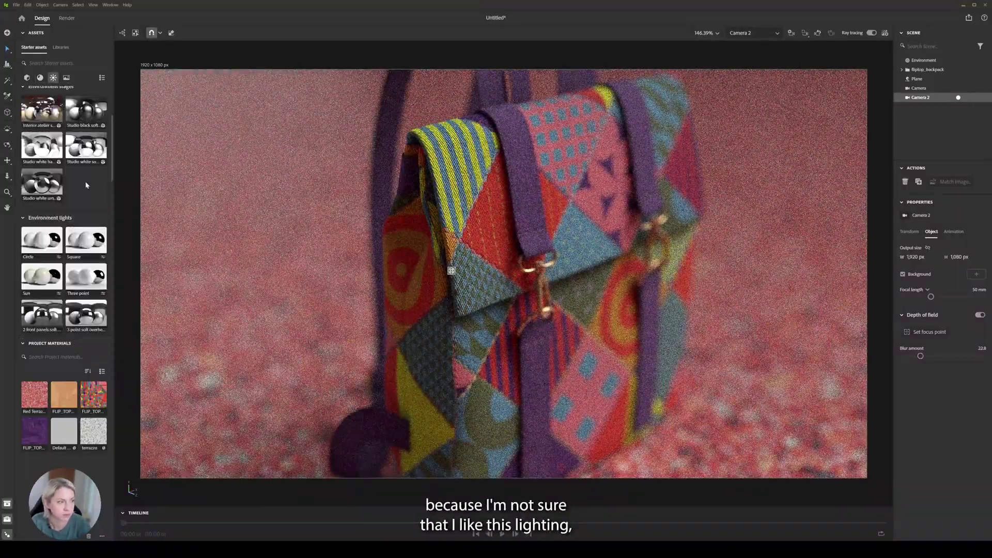
{"action": "scroll", "coordinate": [69, 202], "scroll_direction": "up", "scroll_amount": 4}
{"action": "scroll", "coordinate": [71, 203], "scroll_direction": "down", "scroll_amount": 10}
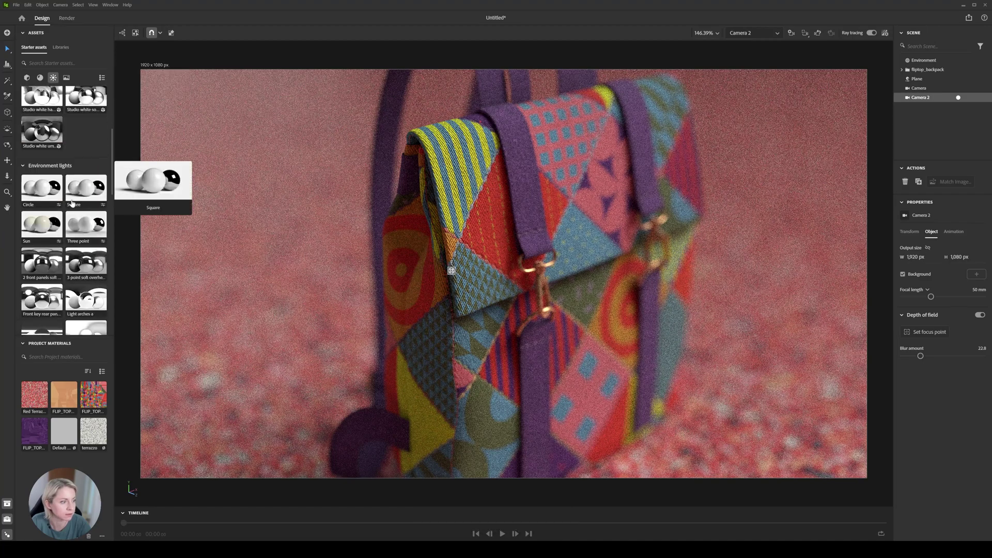
{"action": "scroll", "coordinate": [75, 202], "scroll_direction": "down", "scroll_amount": 2}
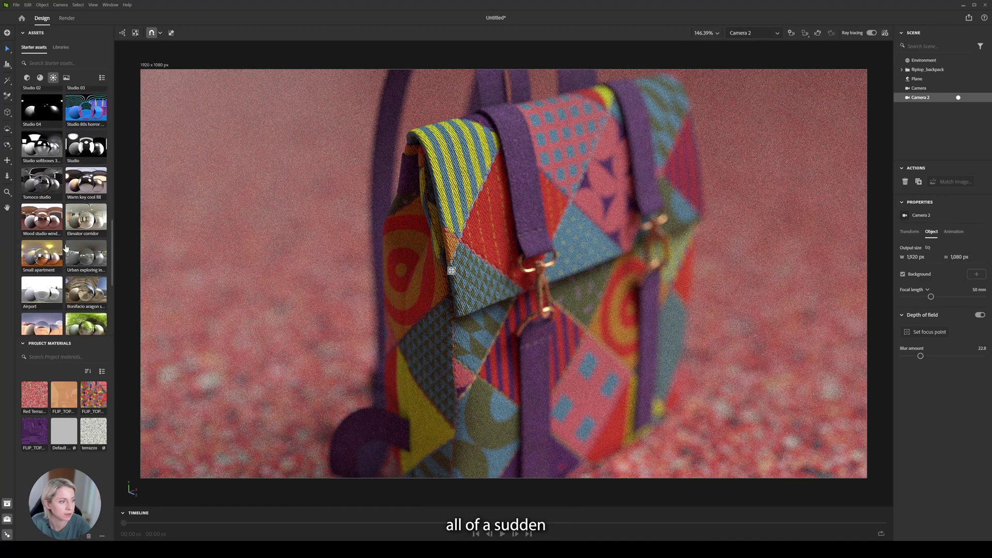
{"action": "left_click_drag", "start_coordinate": [87, 224], "coordinate": [689, 334]}
Rotate the new lighting around the backpack and pull the second camera back to frame the whole bag
{"action": "left_click_drag", "start_coordinate": [526, 329], "coordinate": [561, 334]}
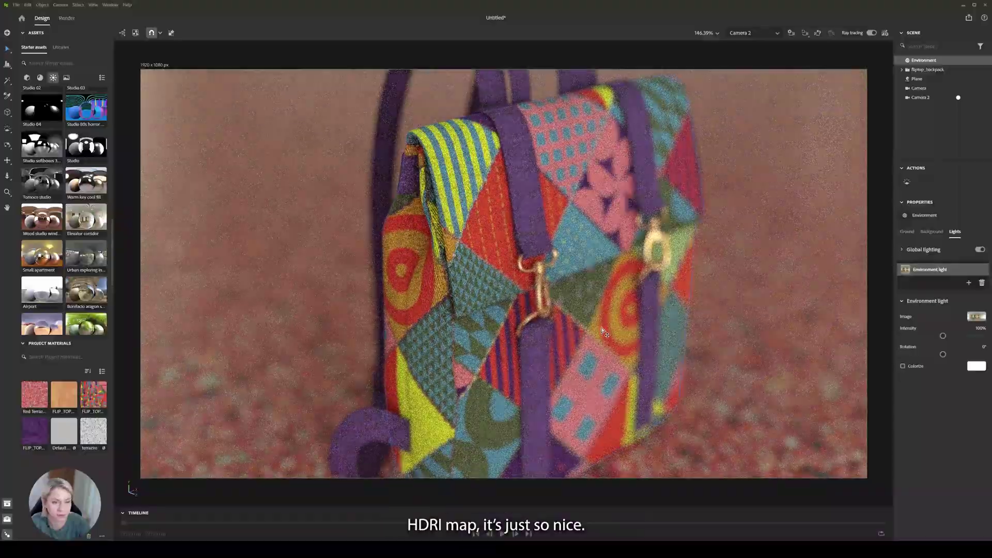
{"action": "mouse_move", "coordinate": [643, 334]}
{"action": "left_mouse_down"}
{"action": "mouse_move", "coordinate": [677, 336]}
{"action": "mouse_move", "coordinate": [656, 335]}
{"action": "left_mouse_up"}
{"action": "scroll", "coordinate": [548, 317], "scroll_direction": "down", "scroll_amount": 3}
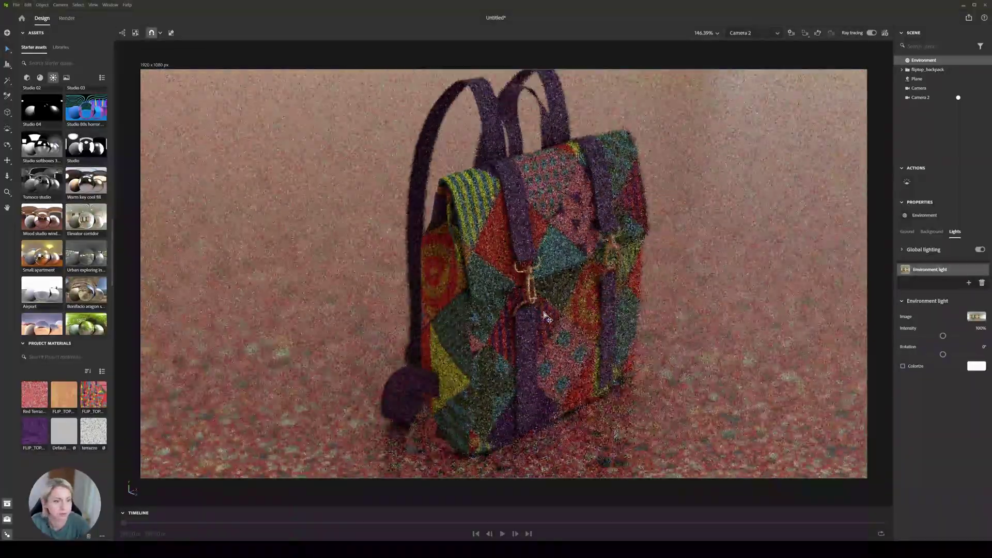
{"action": "middle_click_drag", "start_coordinate": [546, 306], "coordinate": [539, 309]}
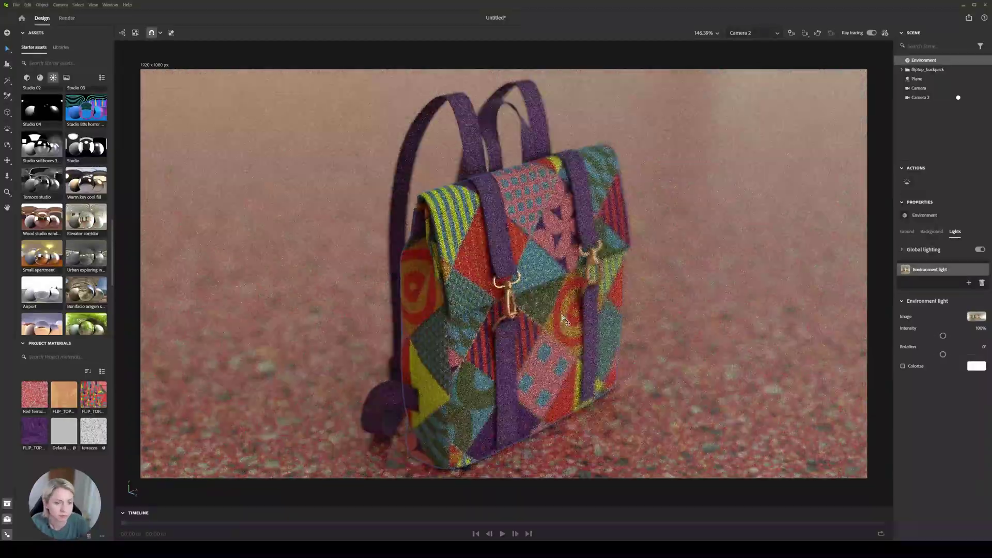
{"action": "scroll", "coordinate": [548, 314], "scroll_direction": "down", "scroll_amount": 1}
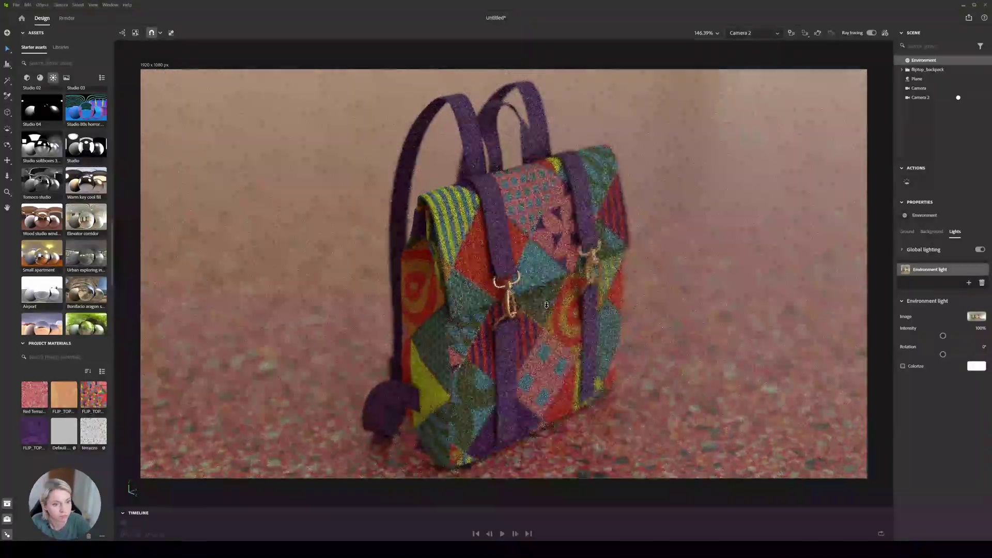